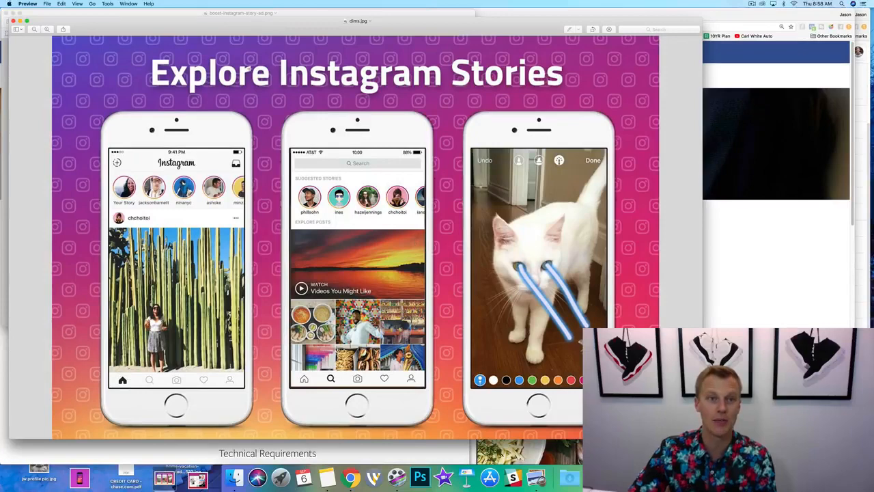
# Bring the boost-instagram-story-ad.png image to the front and enlarge its window to view the story ad example.
pyautogui.click(259, 14)
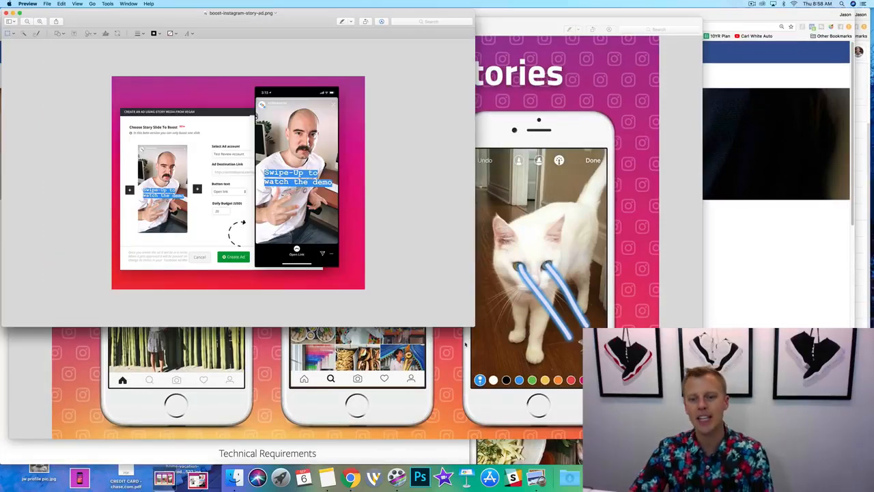
pyautogui.moveTo(472, 326); pyautogui.dragTo(674, 445)
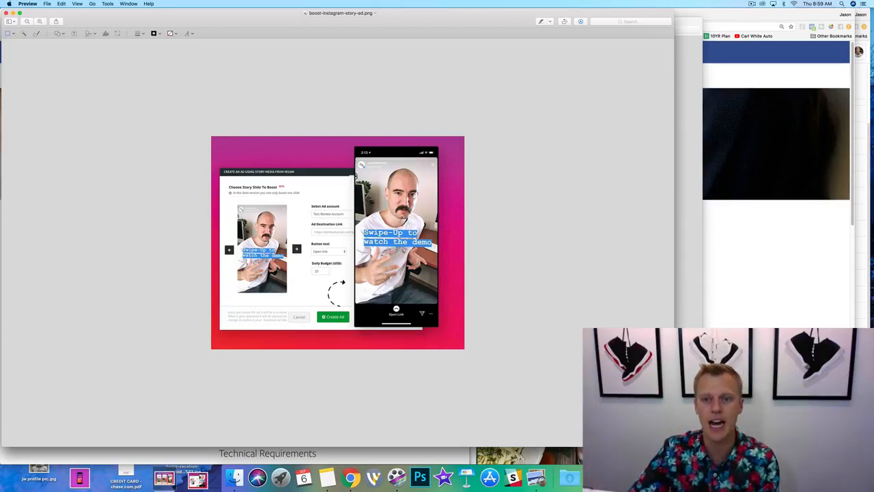
# Switch to Chrome in full screen and review the Facebook Ads Guide image recommendations and technical requirements for Instagram Stories.
pyautogui.click(777, 263)
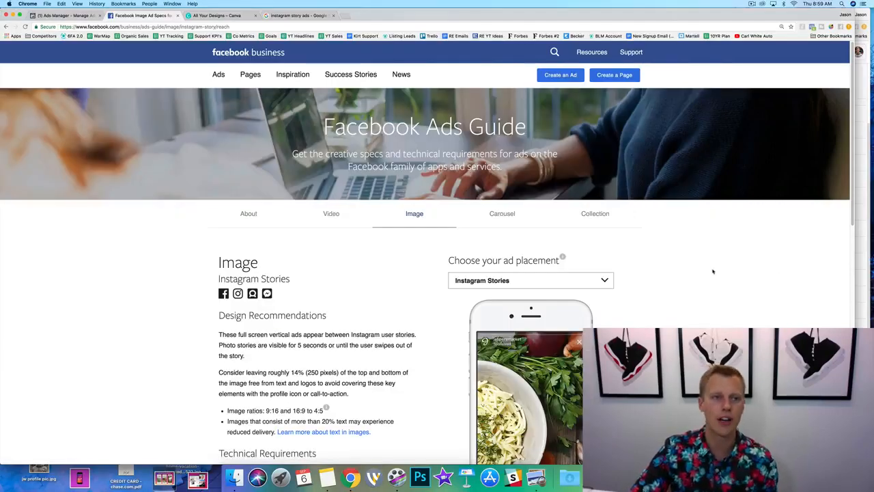
pyautogui.click(20, 15)
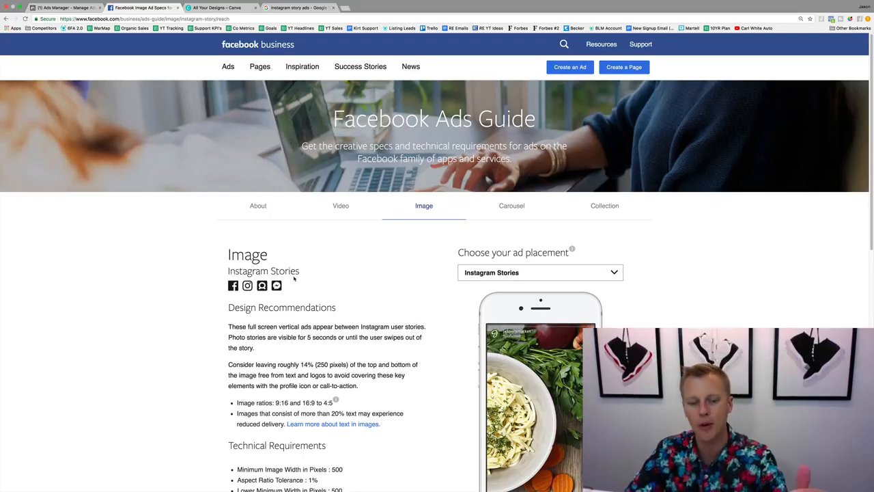
pyautogui.scroll(-1, 294, 275)
pyautogui.scroll(-3, 293, 275)
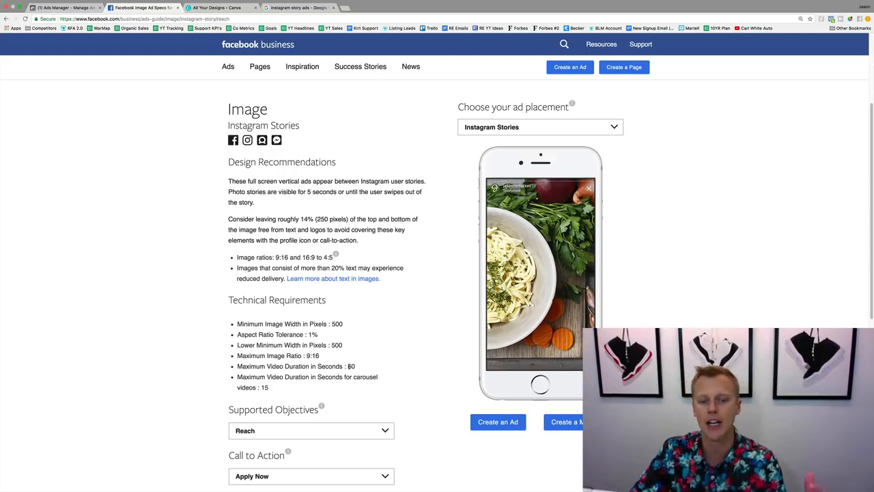
pyautogui.scroll(-3, 400, 356)
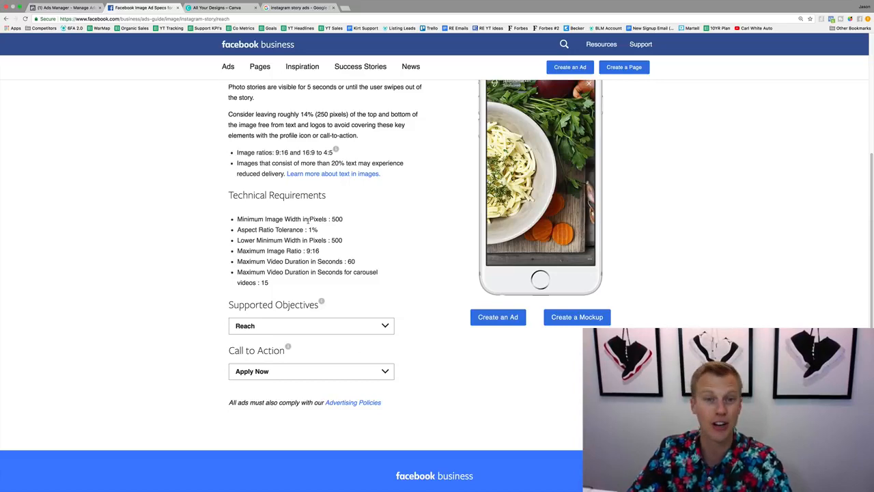
pyautogui.scroll(5, 321, 218)
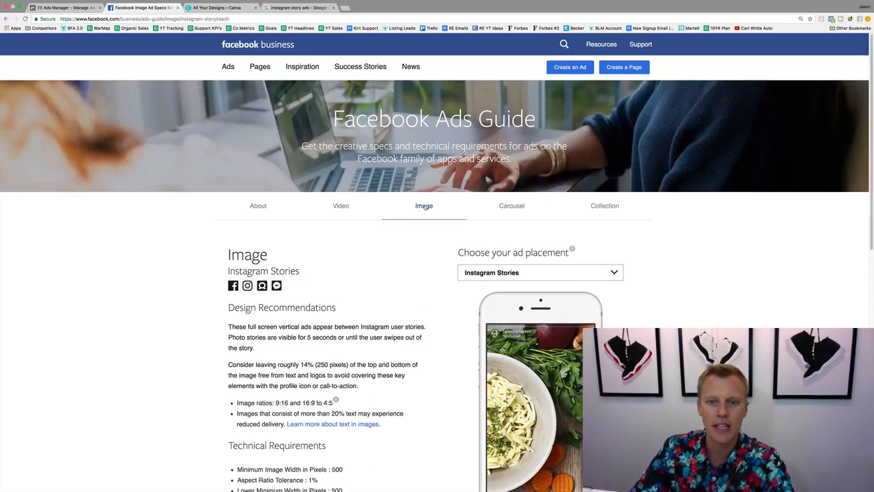
# Start a new campaign in Ads Manager with Traffic as the marketing objective.
pyautogui.click(70, 8)
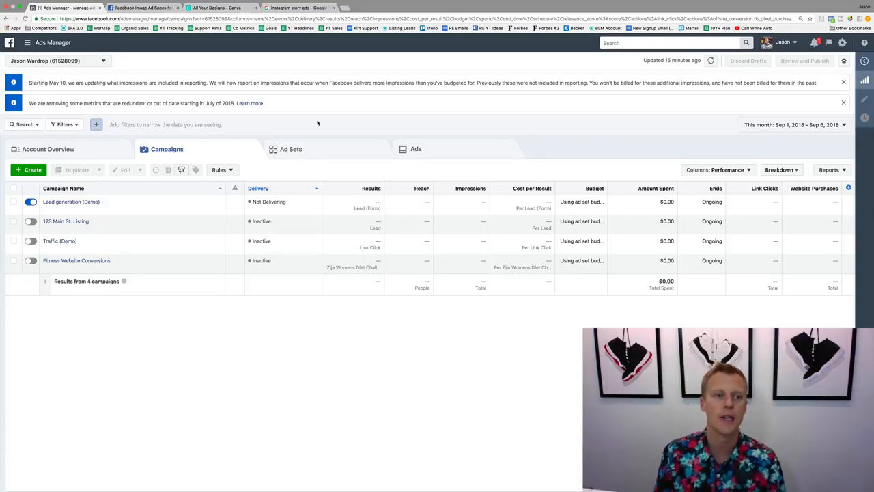
pyautogui.click(29, 170)
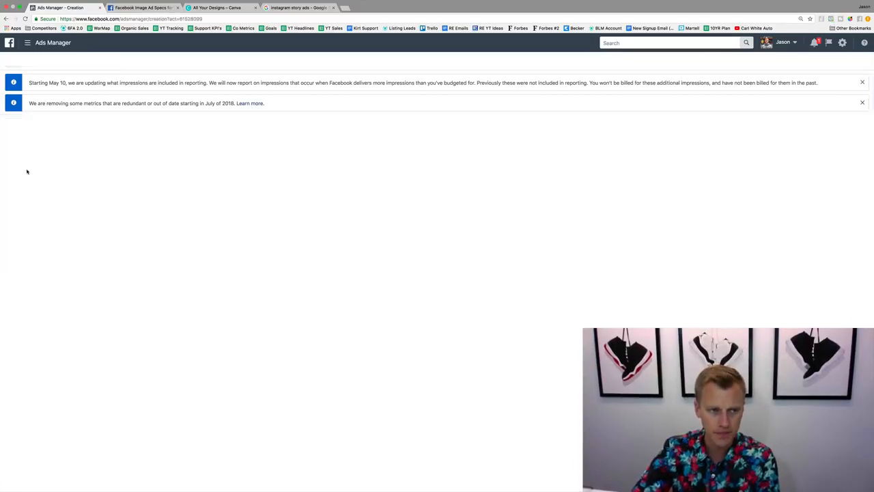
pyautogui.click(514, 320)
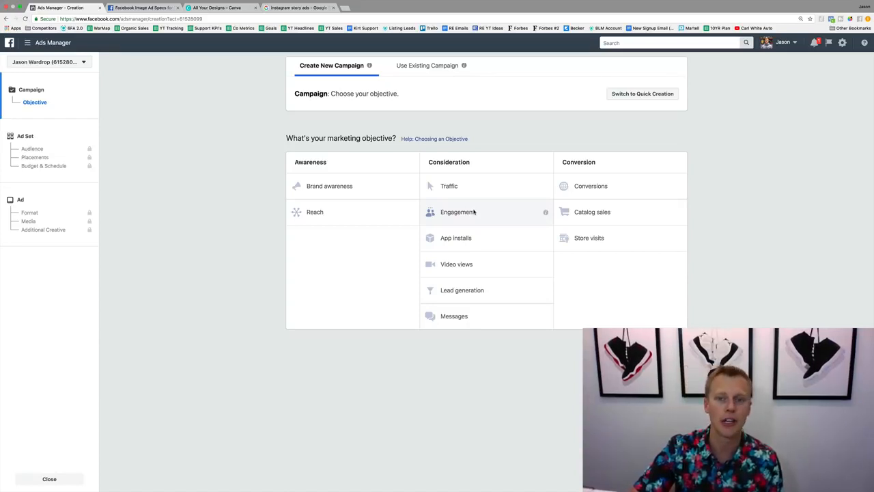
pyautogui.click(472, 185)
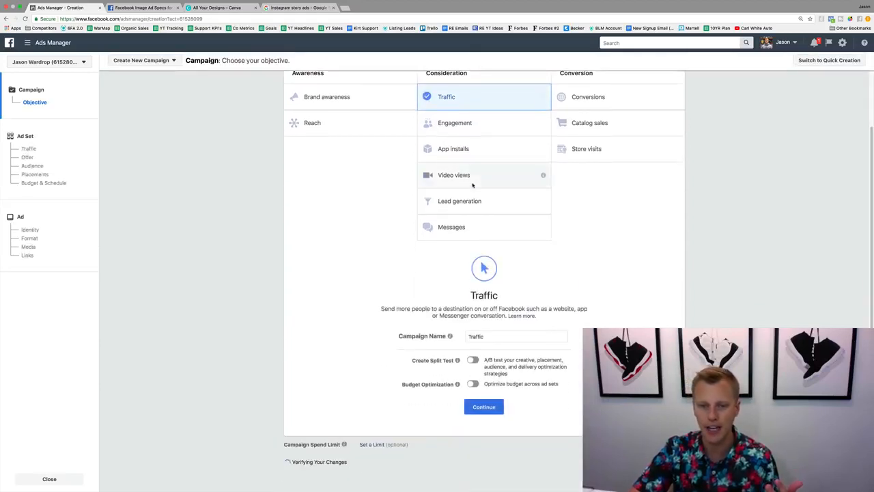
# Name the campaign "Traffic (demo Instagram Story Campaign)" and continue to the ad set settings.
pyautogui.click(482, 349)
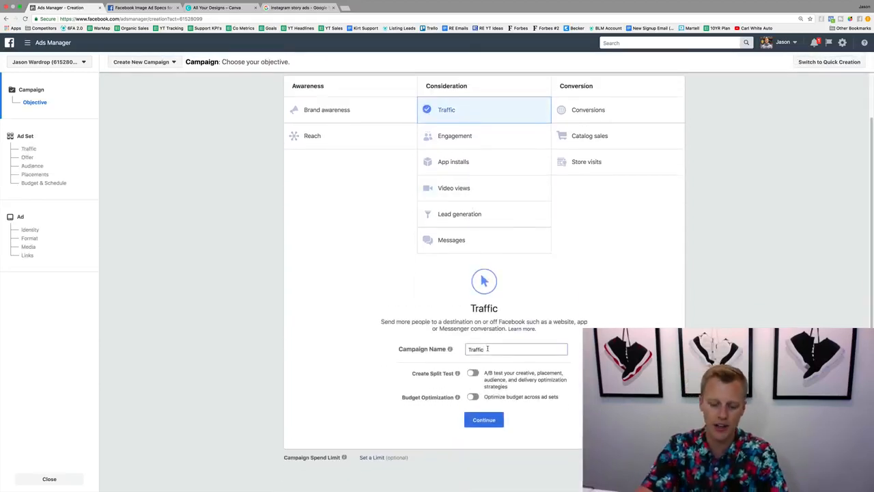
pyautogui.write('(demo I')
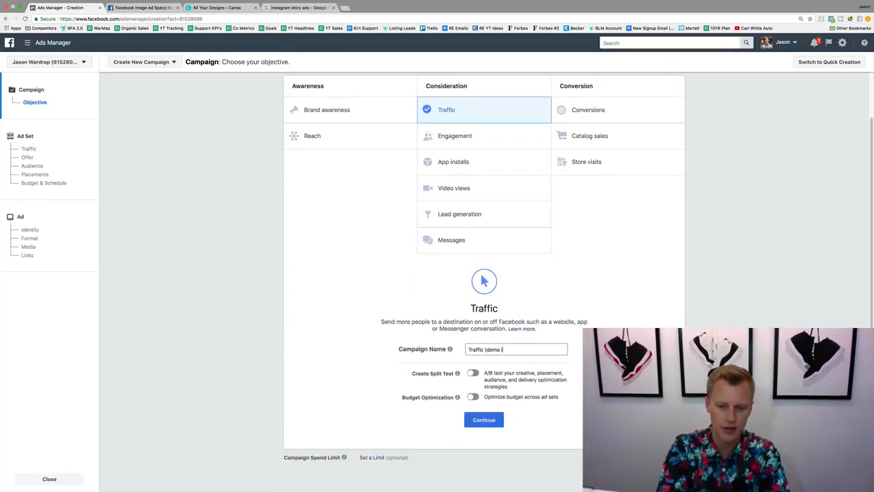
pyautogui.write('nstagram Story')
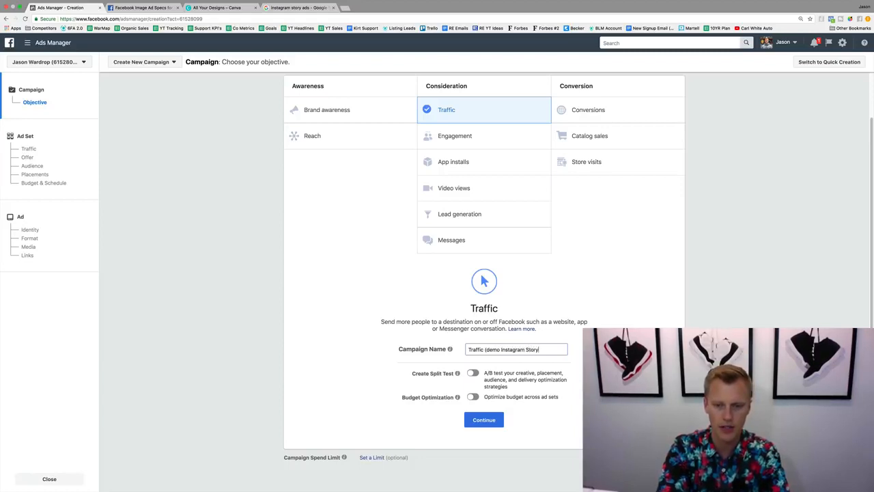
pyautogui.write(' Campaign)')
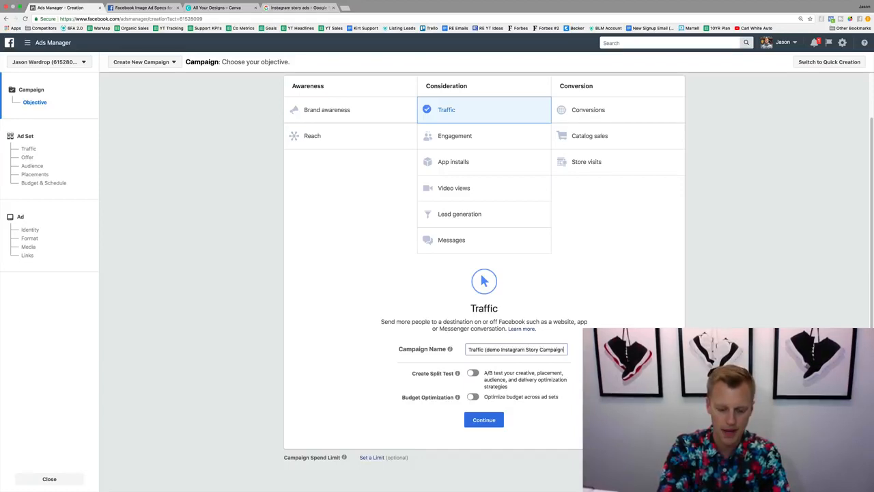
pyautogui.click(483, 418)
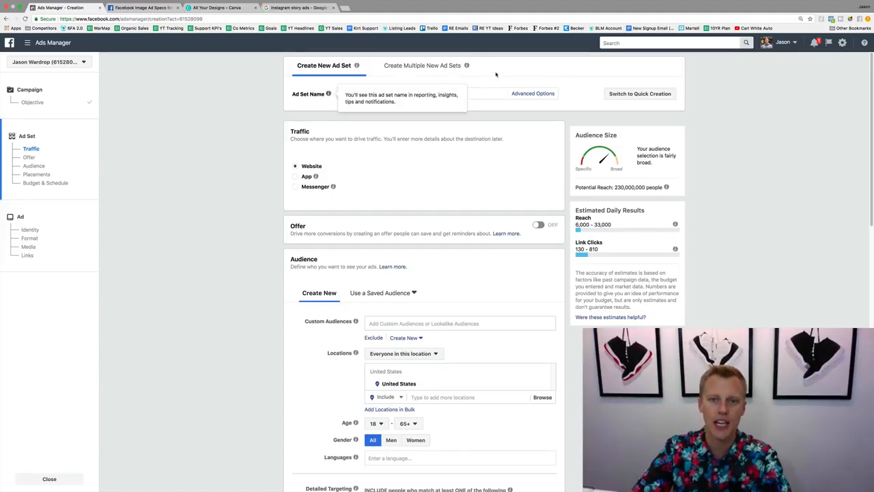
# Rename the ad set as "IG Story (DEMO)".
pyautogui.click(459, 92)
pyautogui.press('super+a')
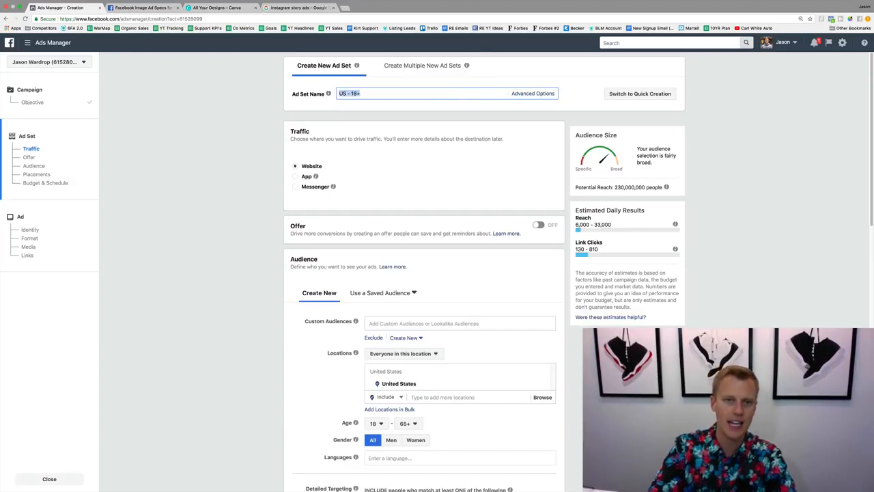
pyautogui.write('S')
pyautogui.press('BackSpace')
pyautogui.write('In')
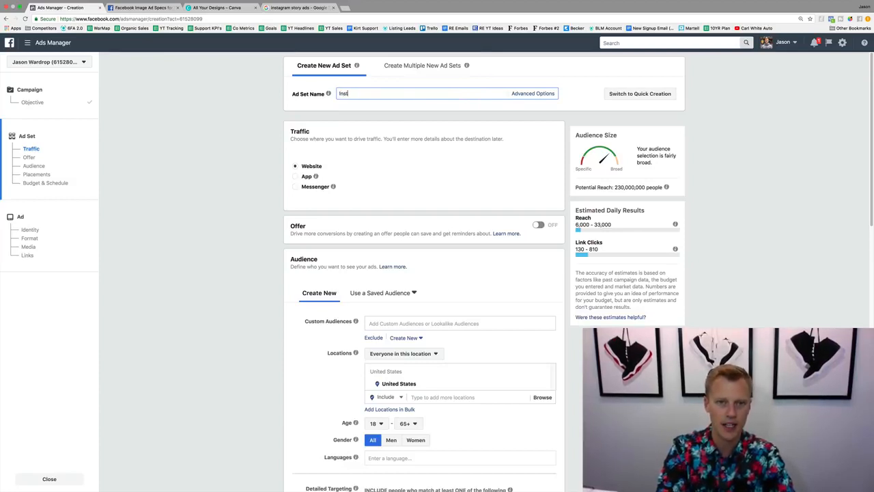
pyautogui.write('st')
pyautogui.press('BackSpace')
pyautogui.press('BackSpace')
pyautogui.press('BackSpace')
pyautogui.write('G ST')
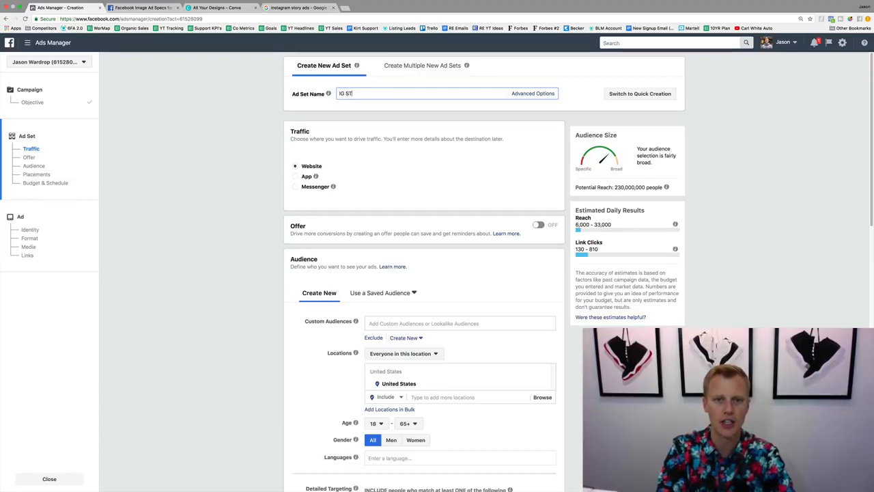
pyautogui.write('ory ')
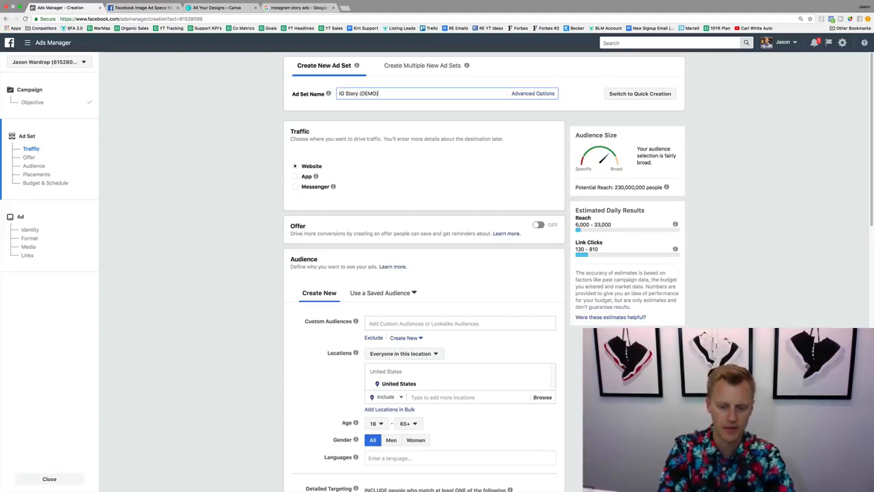
pyautogui.write('(DEMO)')
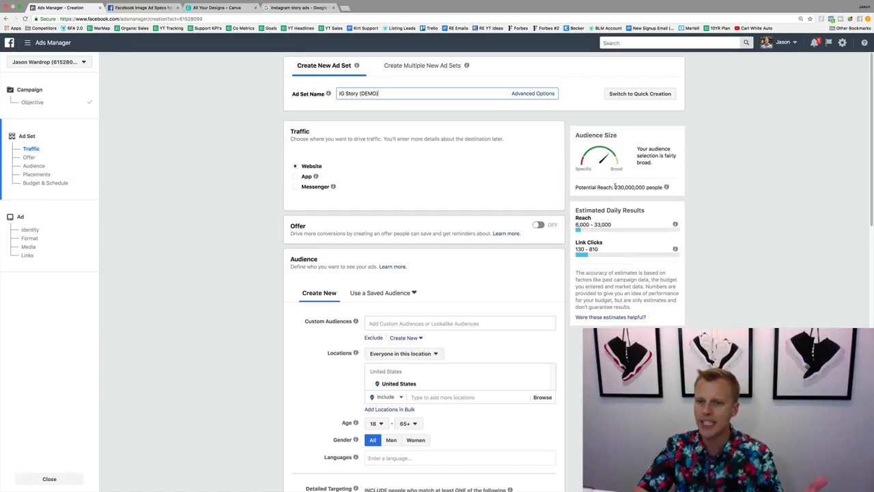
# Limit the audience to people who live in the location and replace United States with Orlando, Florida.
pyautogui.moveTo(614, 187); pyautogui.dragTo(641, 190)
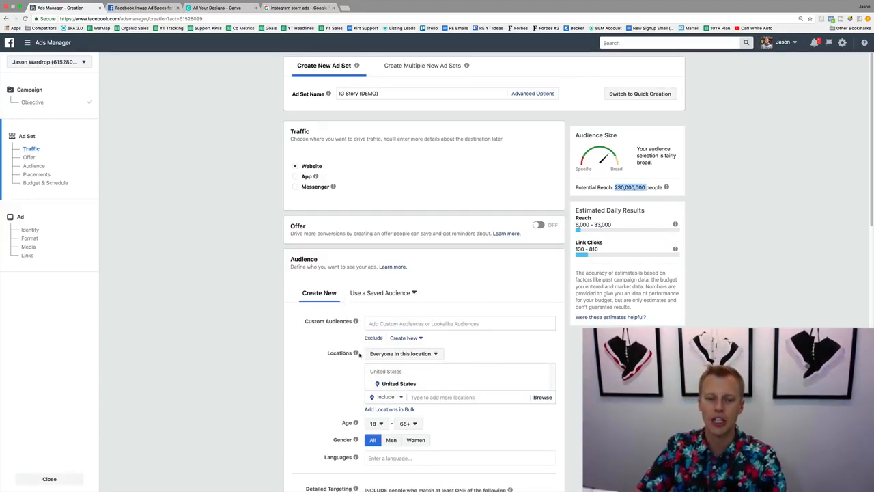
pyautogui.click(404, 354)
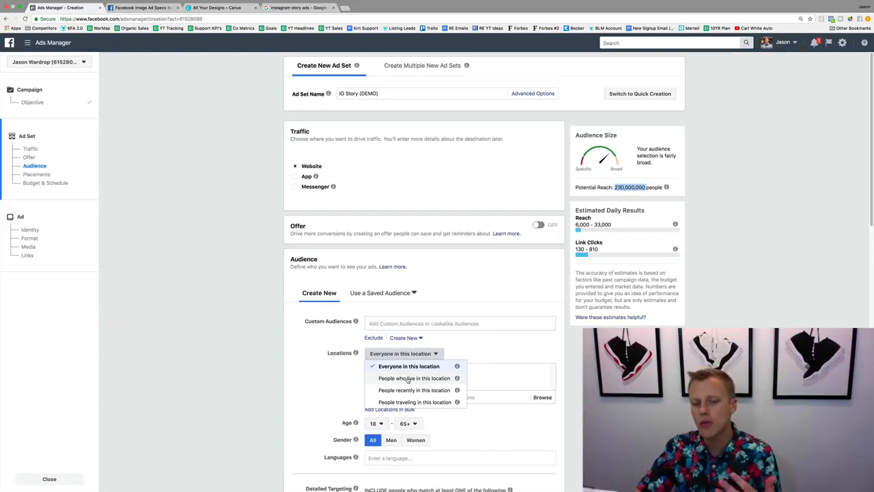
pyautogui.click(408, 379)
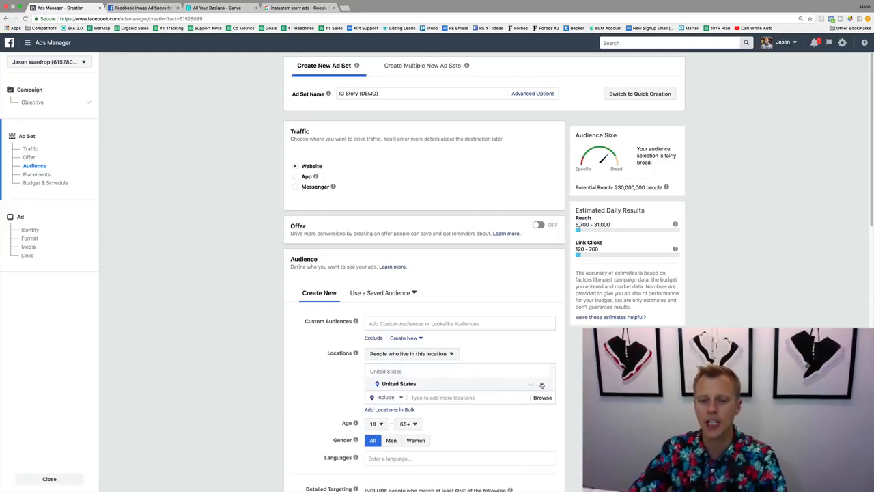
pyautogui.click(543, 385)
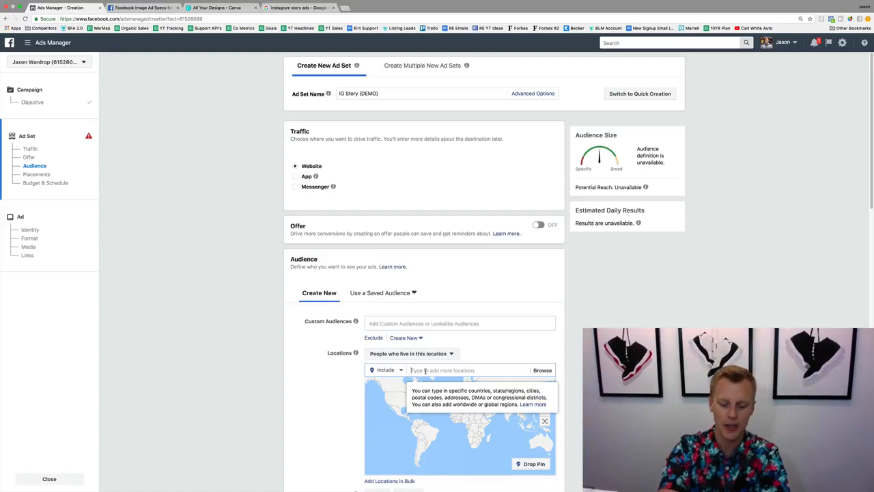
pyautogui.write('orla')
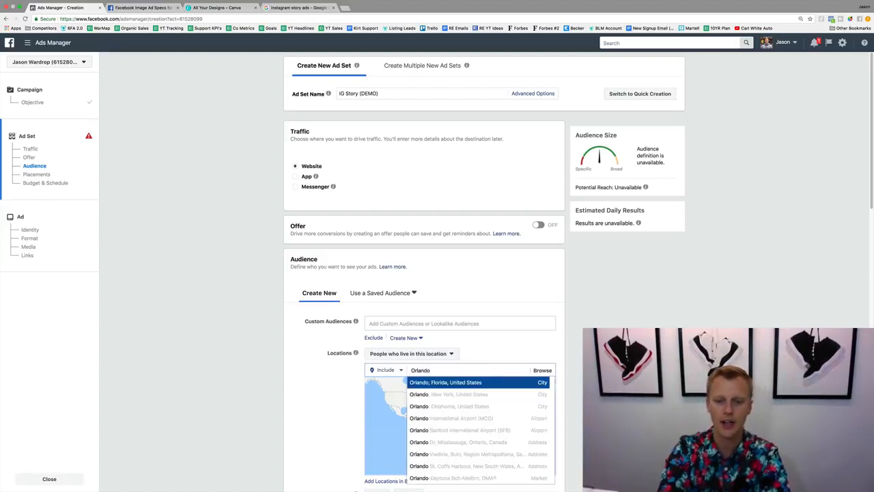
pyautogui.press('Return')
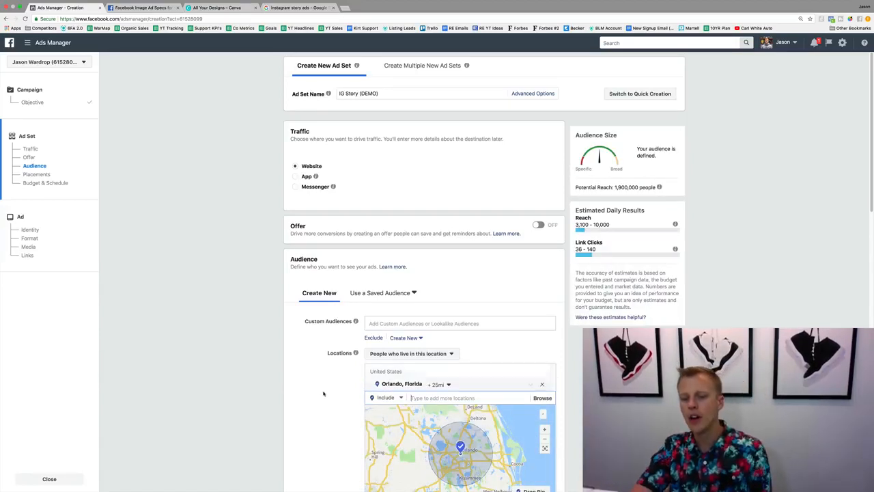
# Try a 10-mile radius around Orlando and the current-city-only option for the audience location.
pyautogui.scroll(-2, 282, 423)
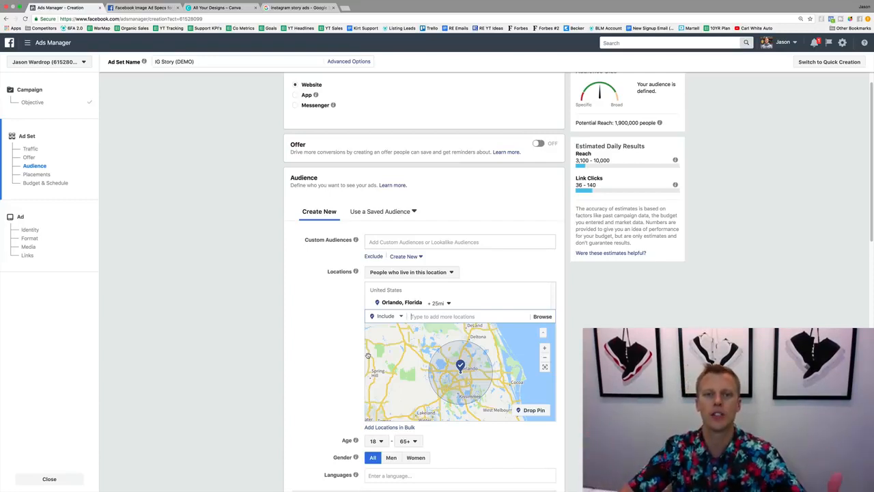
pyautogui.click(449, 304)
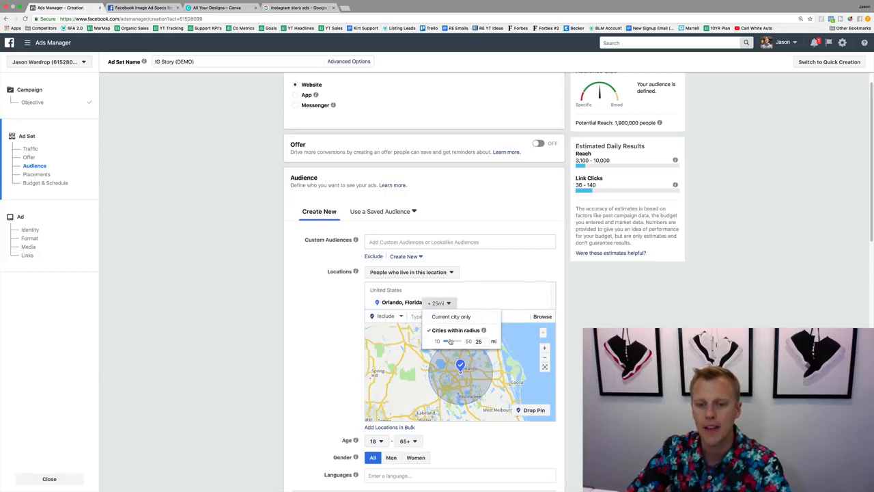
pyautogui.moveTo(452, 342); pyautogui.dragTo(444, 341)
pyautogui.click(456, 365)
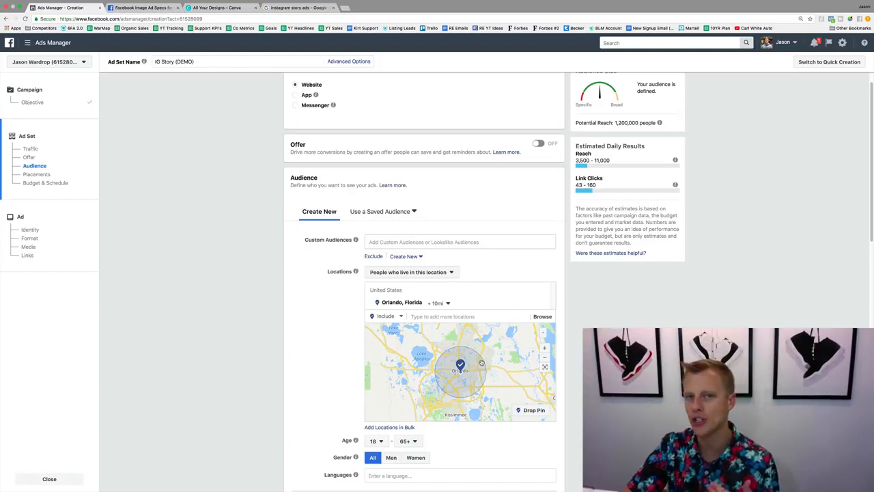
pyautogui.click(447, 304)
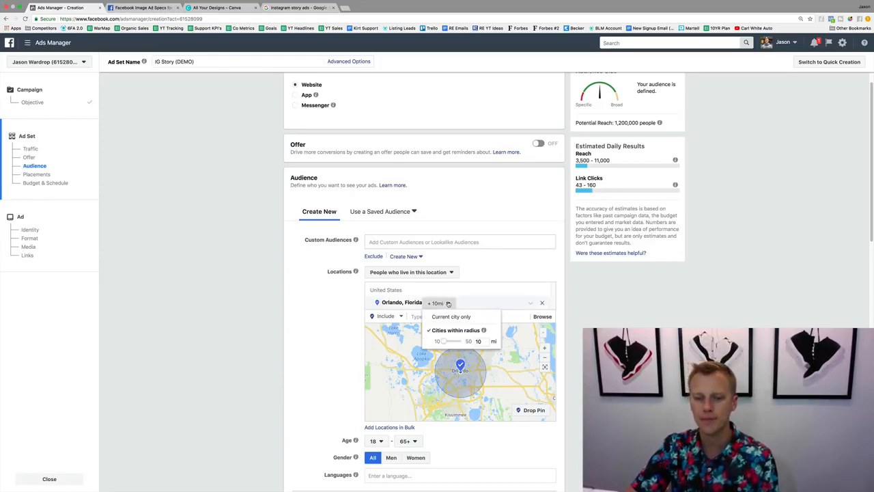
pyautogui.click(449, 317)
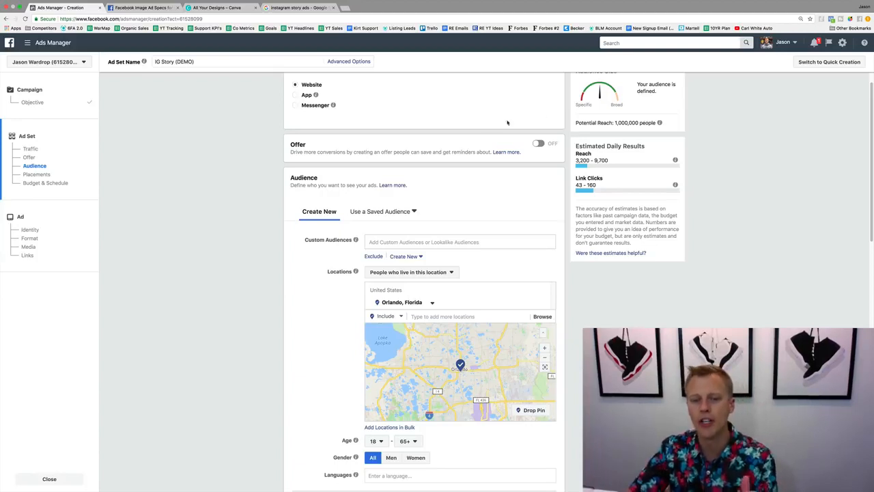
# Target cities within a 15-mile radius of Orlando, Florida.
pyautogui.click(431, 303)
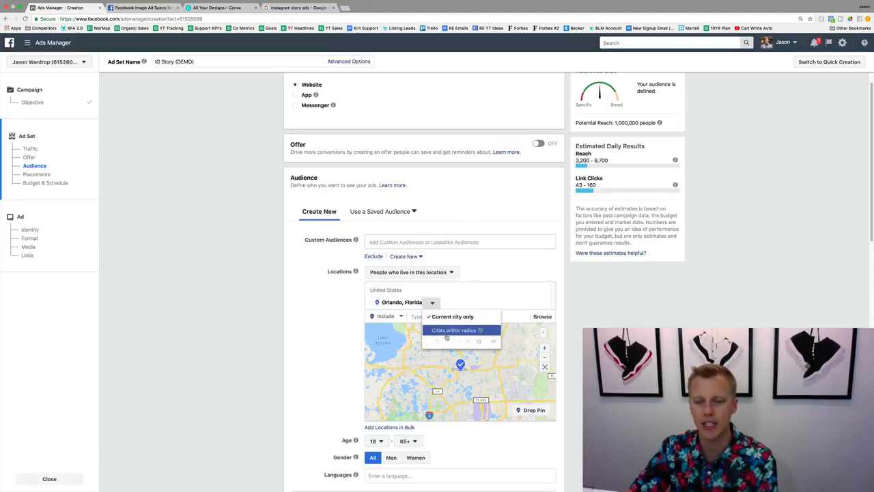
pyautogui.click(448, 331)
pyautogui.click(445, 304)
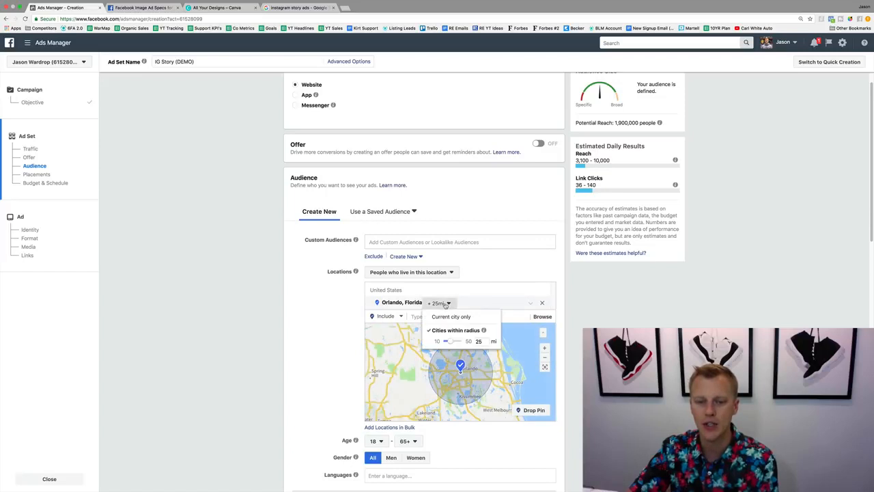
pyautogui.moveTo(449, 343); pyautogui.dragTo(446, 343)
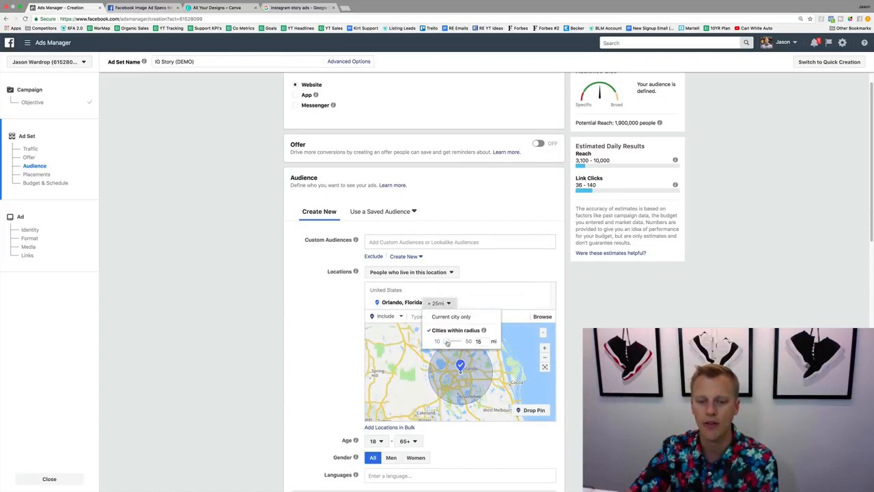
pyautogui.moveTo(645, 118)
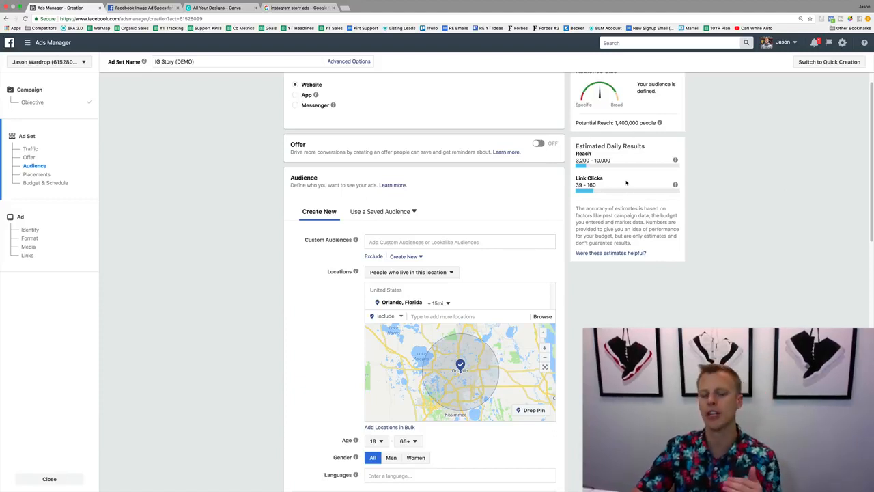
# Include people interested in Basketball in the audience's detailed targeting.
pyautogui.scroll(-3, 318, 317)
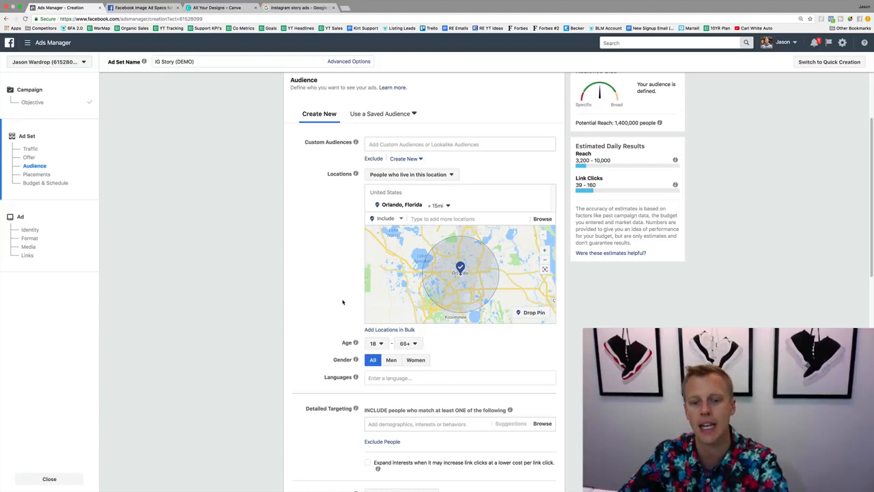
pyautogui.scroll(-2, 342, 303)
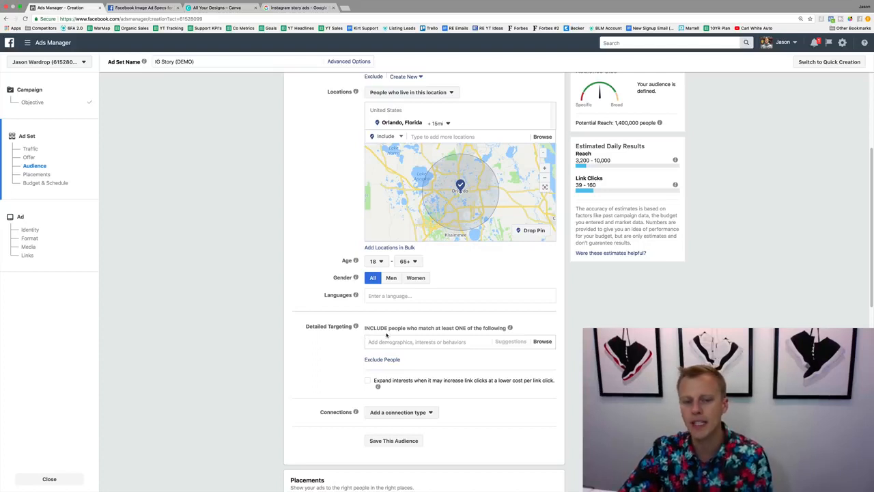
pyautogui.moveTo(352, 326); pyautogui.dragTo(305, 326)
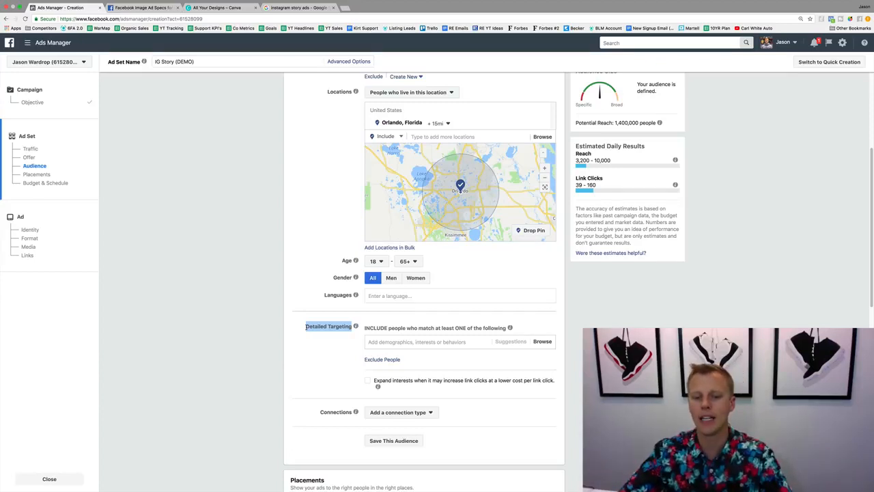
pyautogui.click(399, 343)
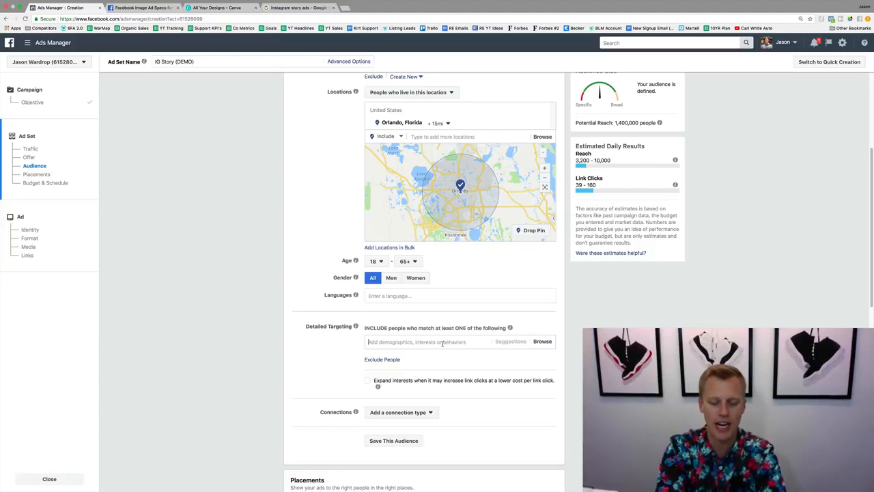
pyautogui.write('Basketball')
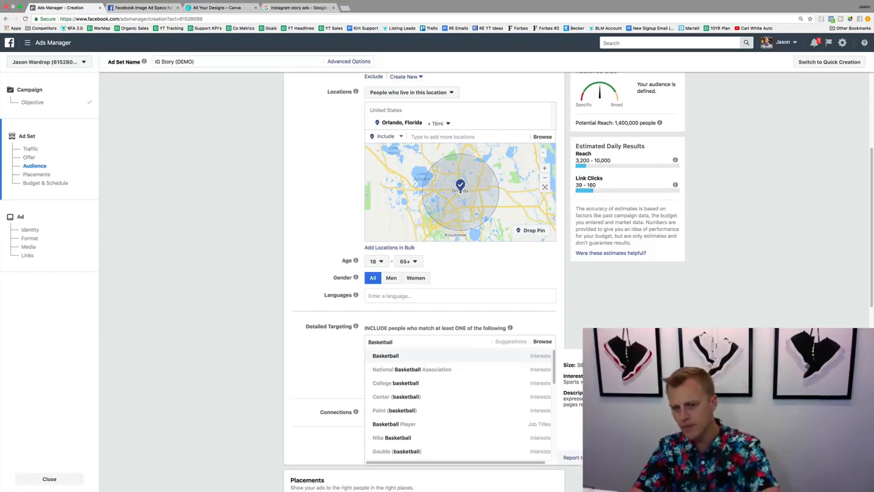
pyautogui.click(416, 357)
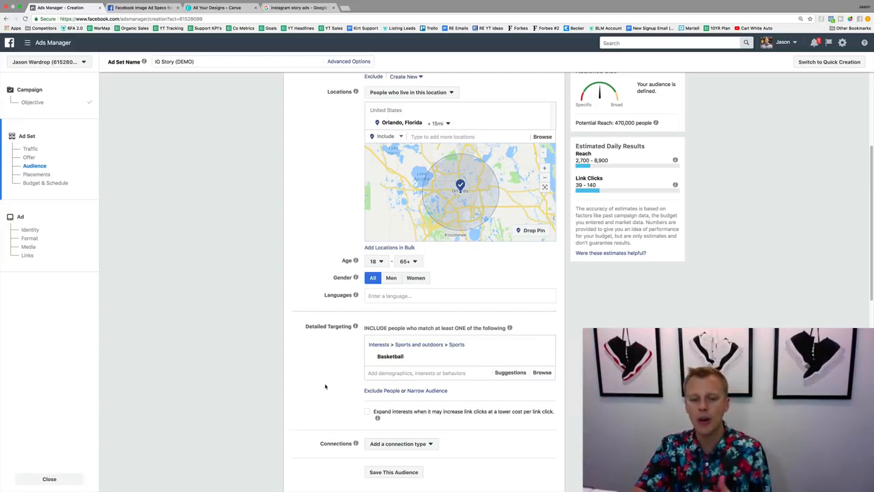
# Exclude people interested in Baseball from the audience's detailed targeting.
pyautogui.click(381, 390)
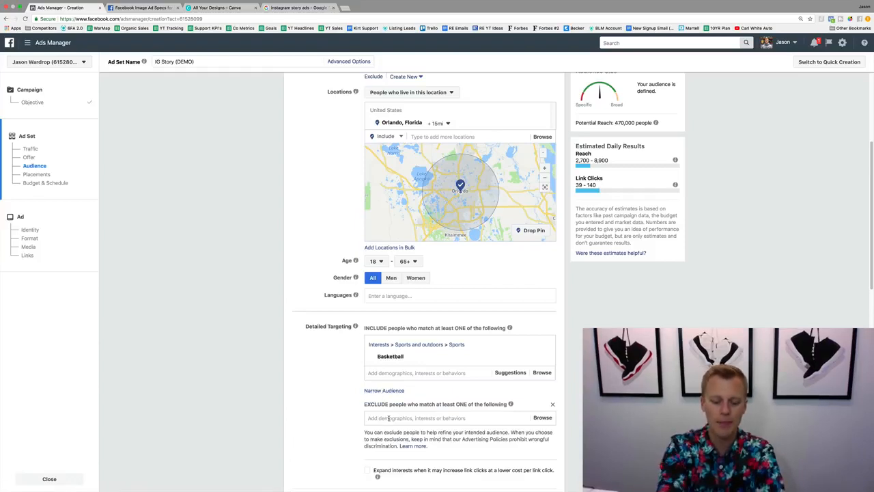
pyautogui.write('baseball')
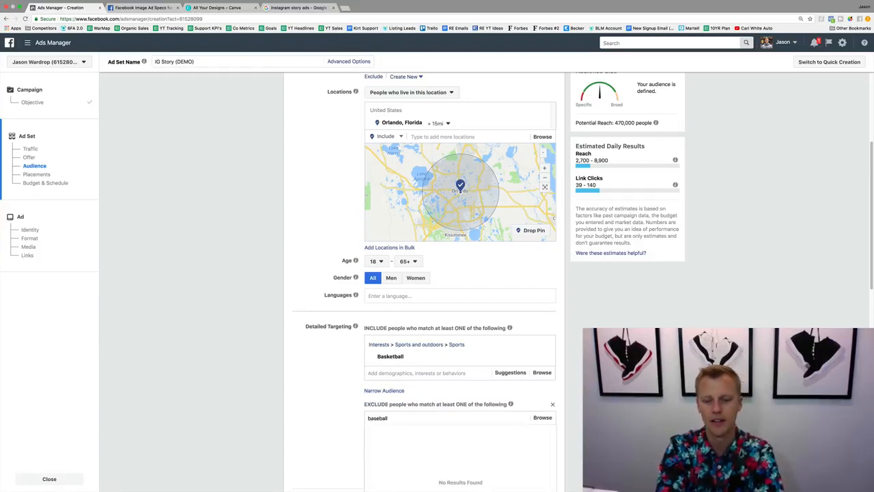
pyautogui.press('Return')
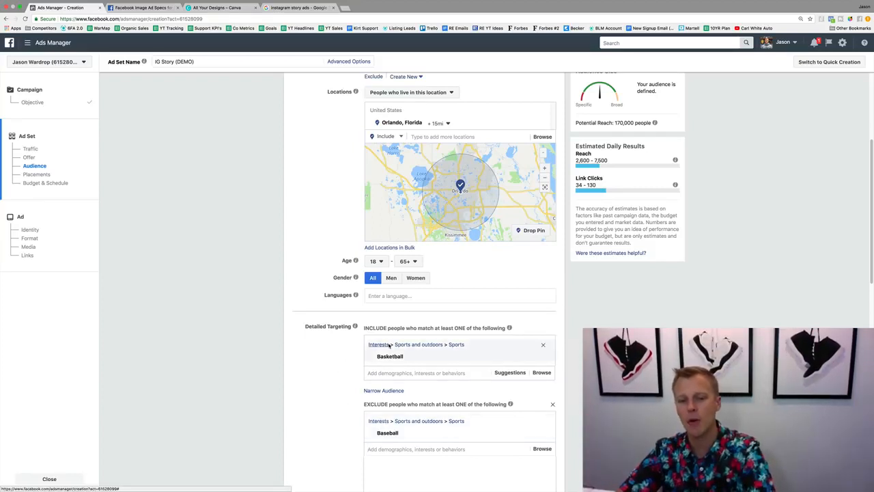
# Narrow the audience so that people must also match the Football interest.
pyautogui.click(384, 391)
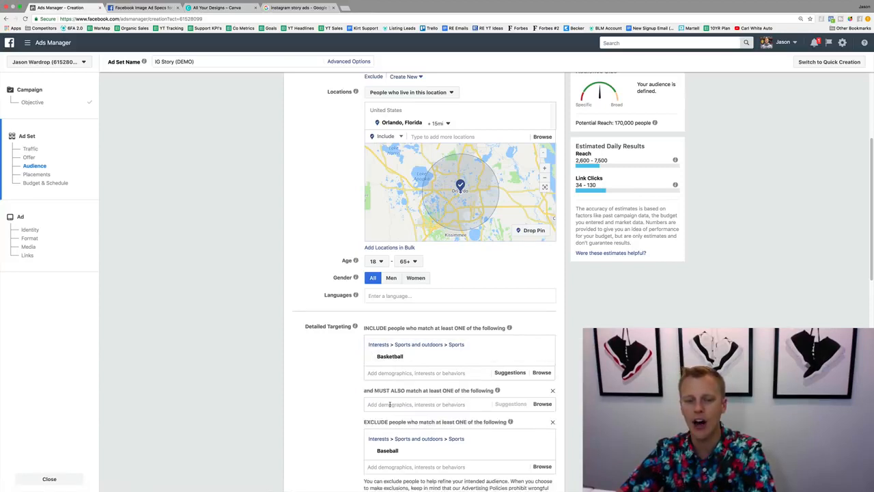
pyautogui.write('fo')
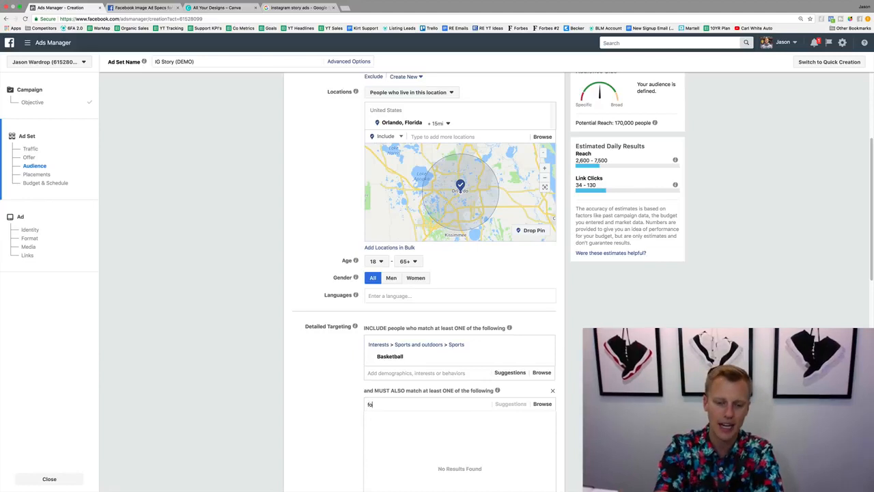
pyautogui.write('otball')
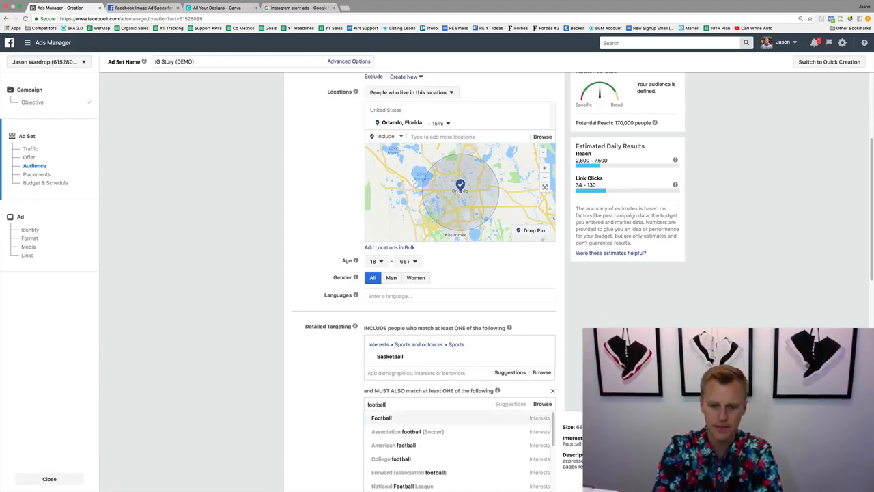
pyautogui.click(396, 418)
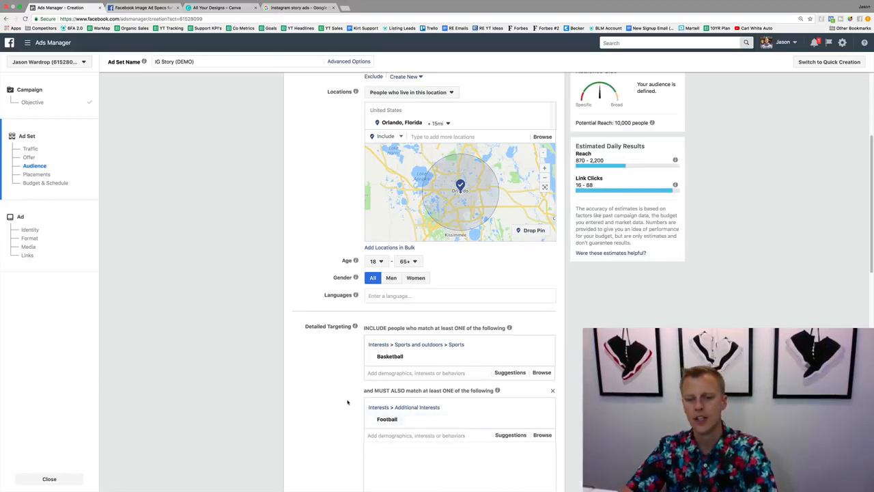
# Remove the Basketball, Football and Baseball interests along with the narrowing and exclusion conditions from detailed targeting.
pyautogui.scroll(-2, 405, 412)
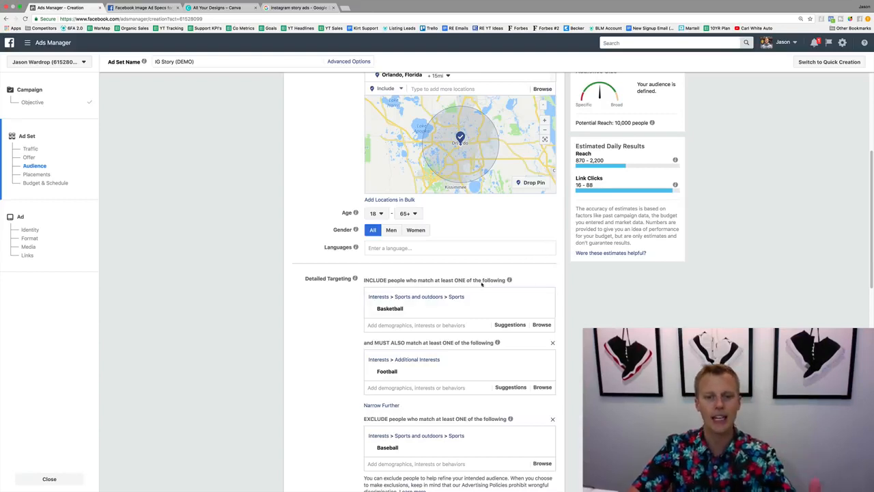
pyautogui.moveTo(429, 309)
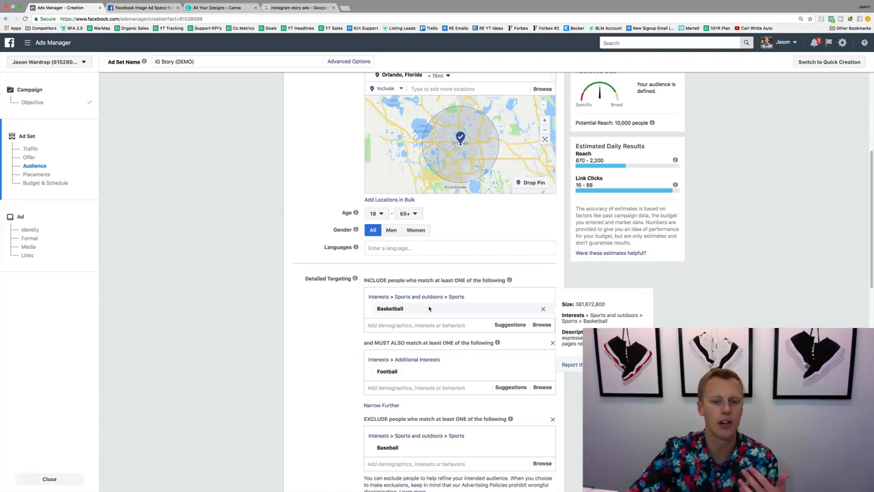
pyautogui.click(543, 308)
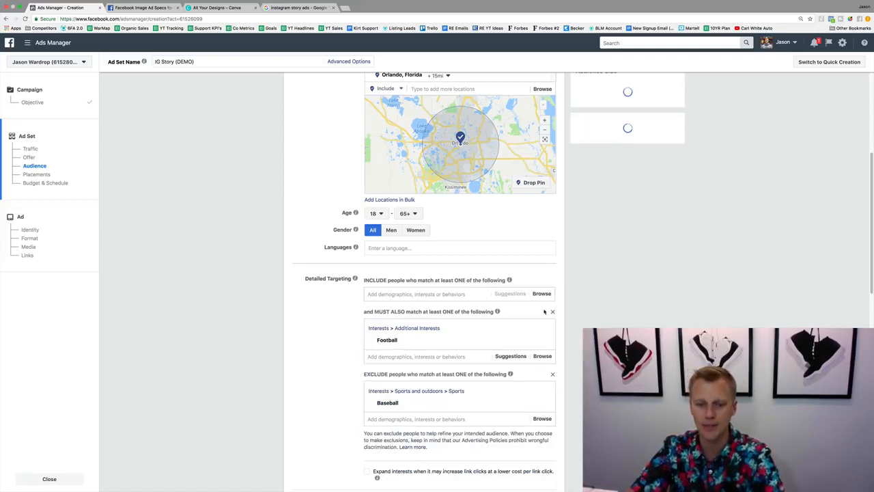
pyautogui.click(545, 341)
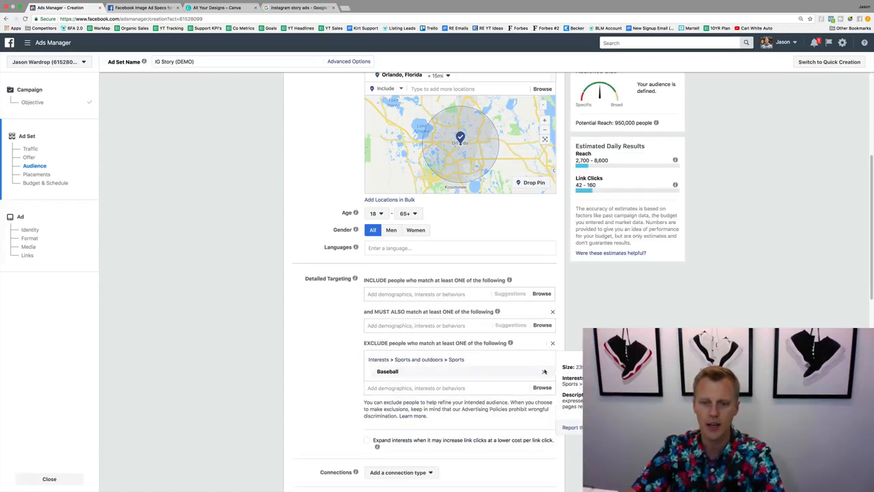
pyautogui.click(544, 371)
pyautogui.click(553, 343)
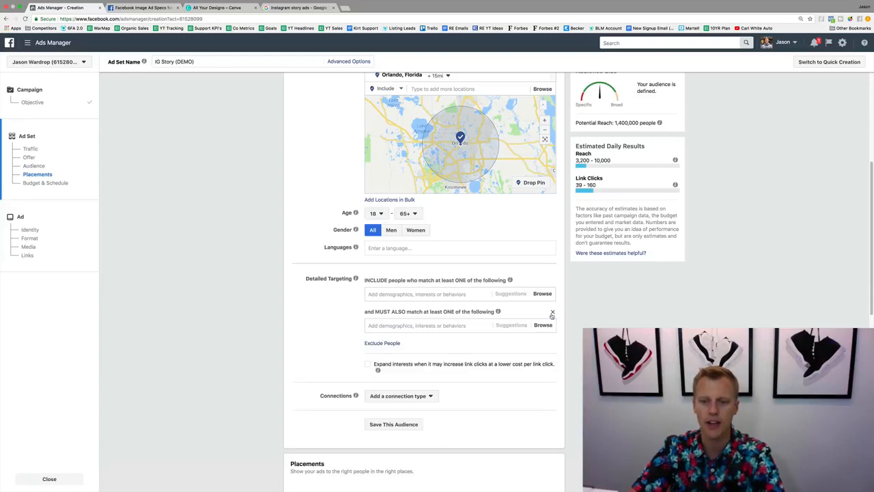
pyautogui.click(553, 312)
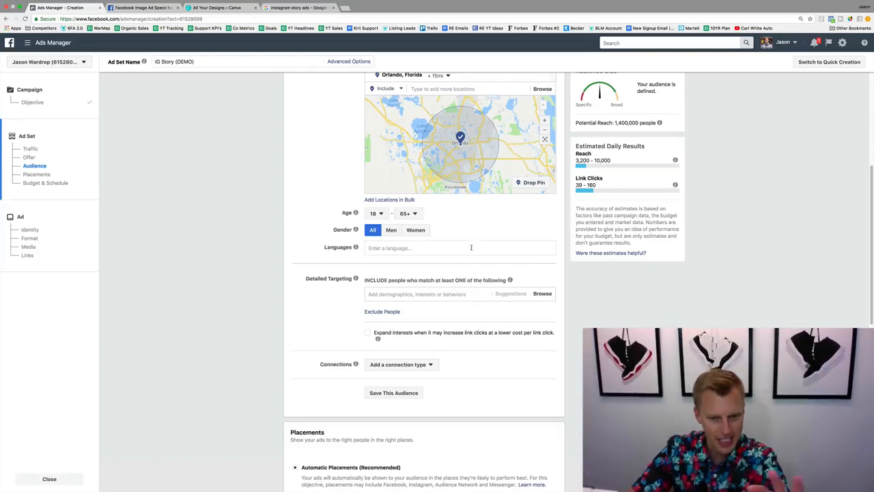
# Exclude people matching the Real estate broker and Real Estate Agent Directory interests from the audience.
pyautogui.click(386, 311)
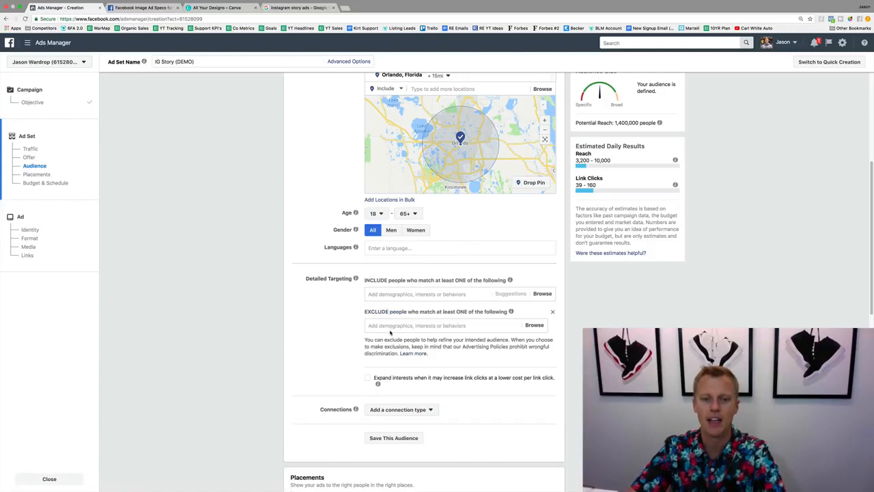
pyautogui.click(390, 326)
pyautogui.write('real ')
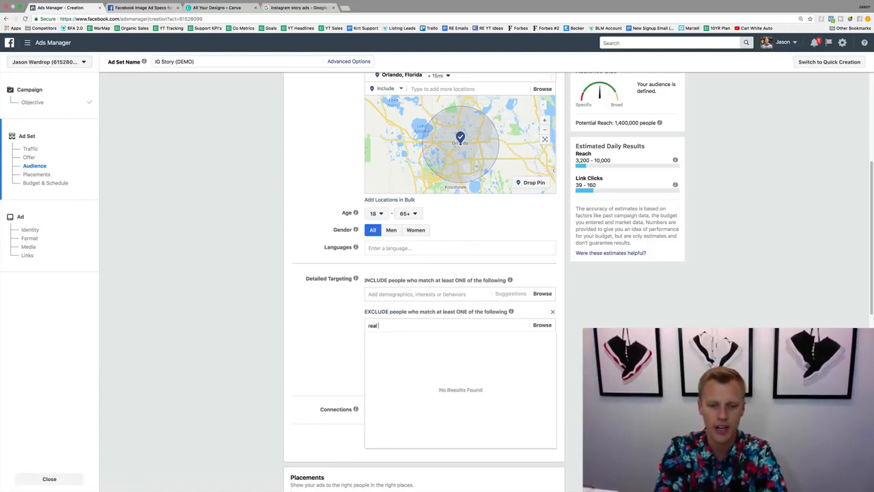
pyautogui.write('estate agent')
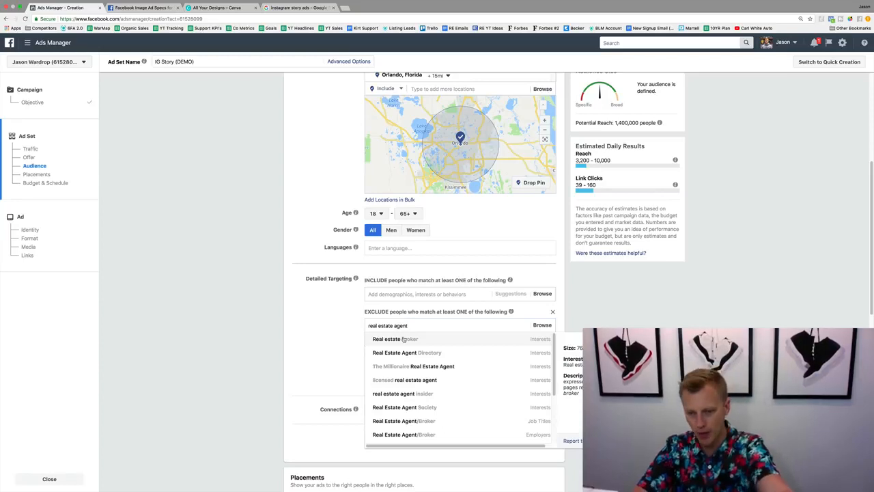
pyautogui.click(408, 340)
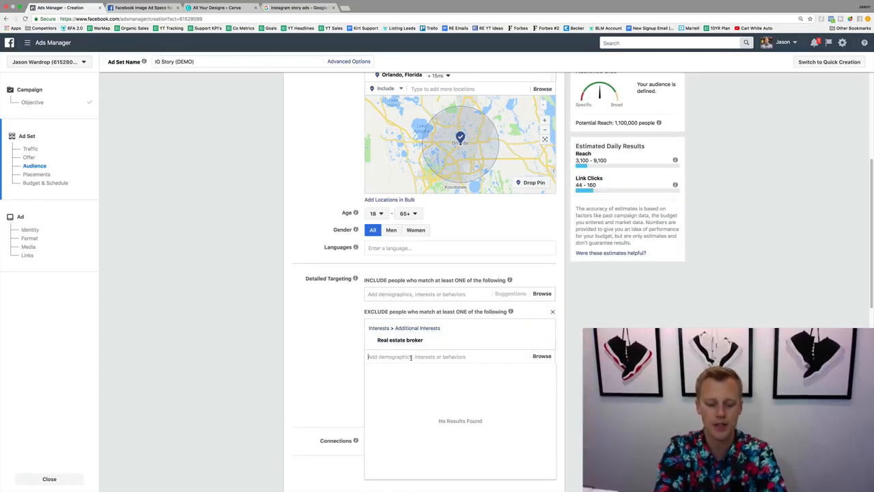
pyautogui.write('real estate agent')
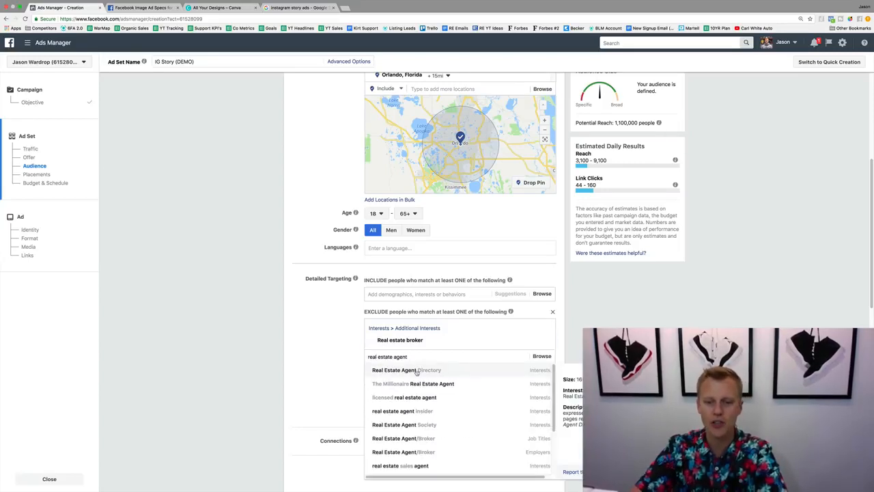
pyautogui.click(416, 370)
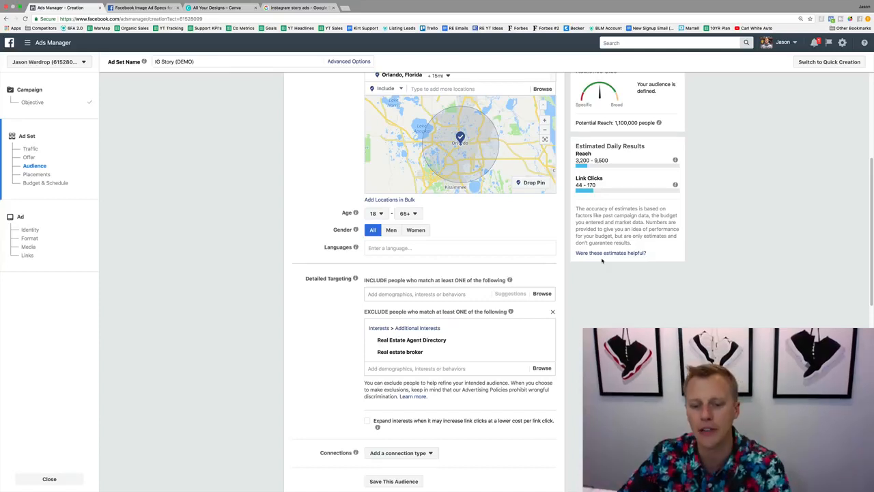
# Check the maximum video duration in Facebook's Instagram Stories ad specs, and return to the ad set's placement settings in Ads Manager.
pyautogui.scroll(-3, 310, 318)
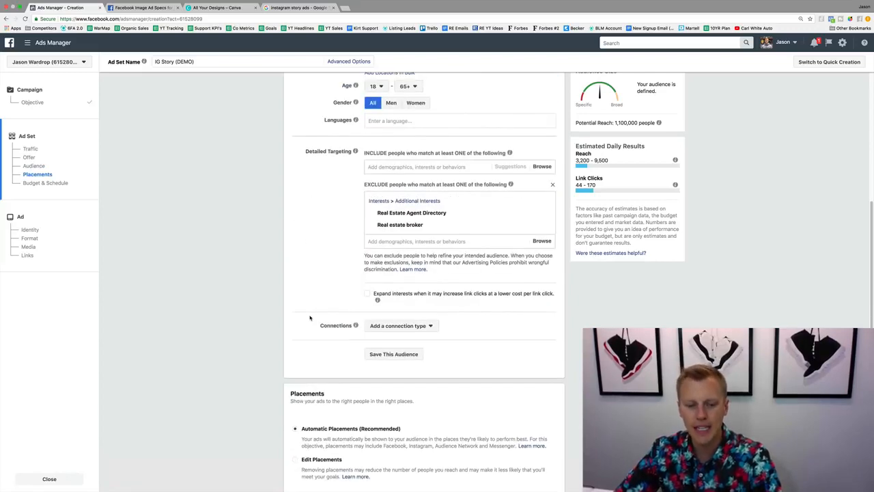
pyautogui.scroll(-3, 310, 317)
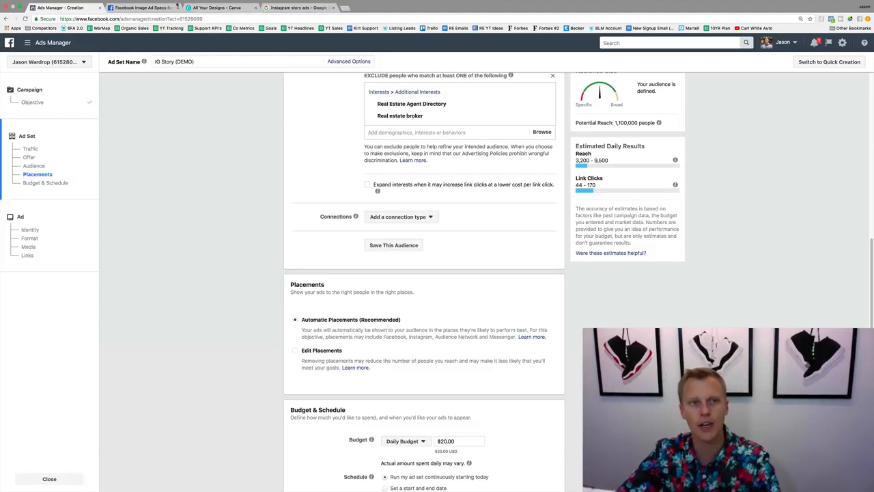
pyautogui.click(163, 7)
pyautogui.scroll(-5, 220, 295)
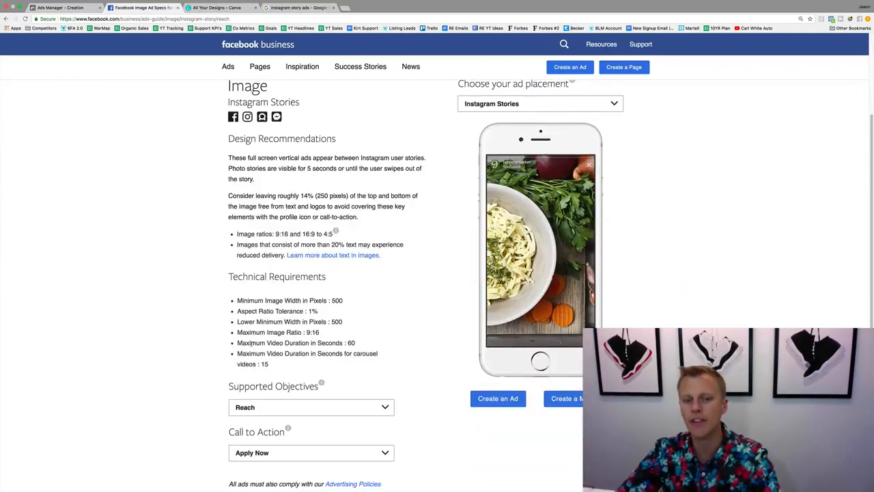
pyautogui.doubleClick(351, 344)
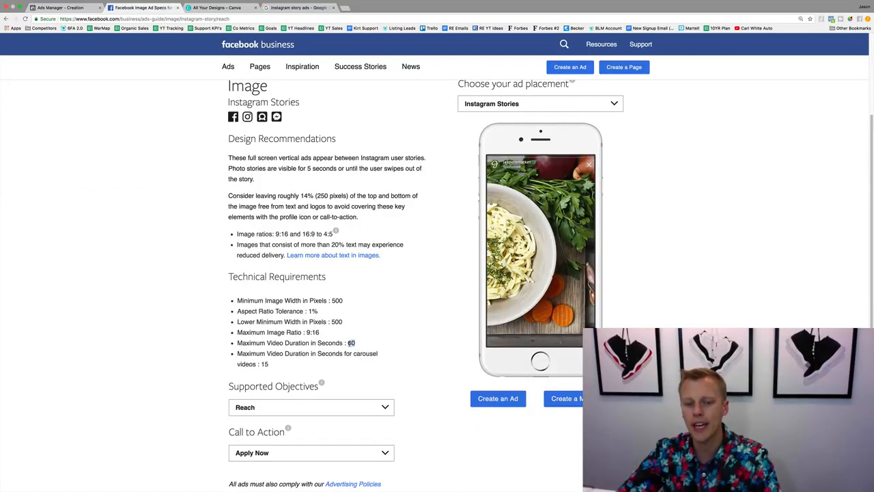
pyautogui.click(353, 343)
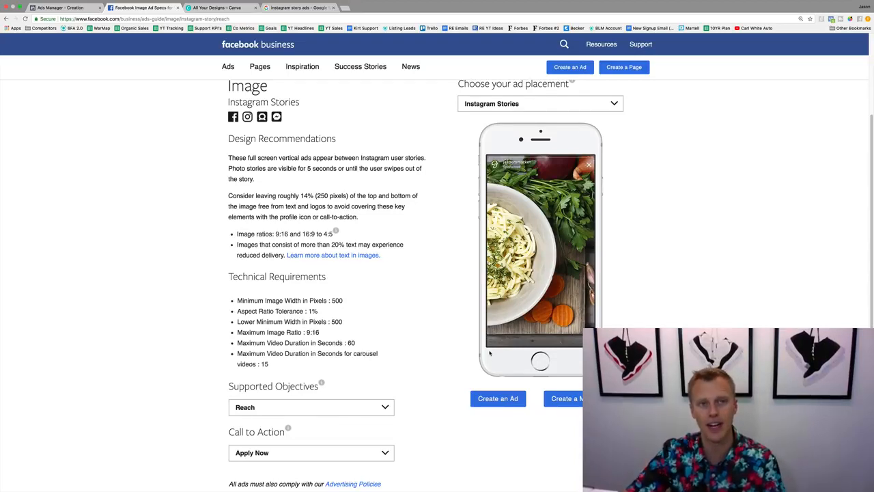
pyautogui.click(60, 8)
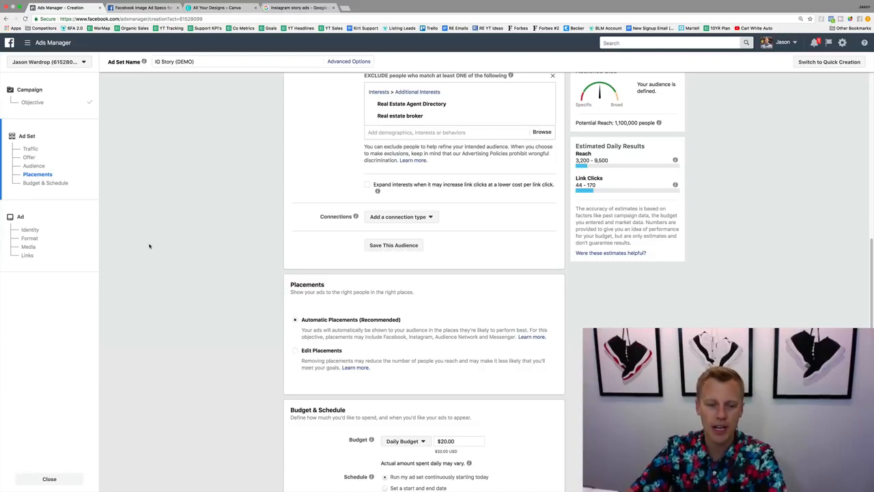
# Edit the placements manually, deselecting Facebook, Audience Network, Messenger and Instagram Feed so that only Instagram Stories stays selected.
pyautogui.click(296, 350)
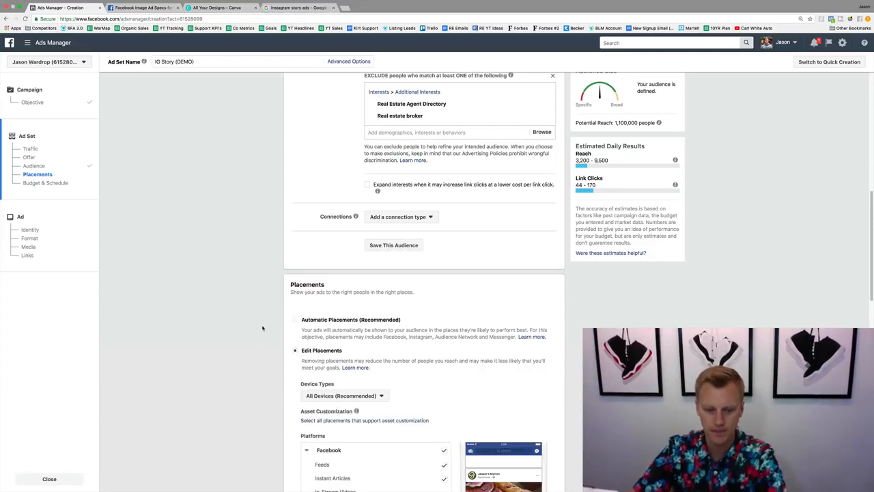
pyautogui.scroll(-3, 265, 339)
pyautogui.scroll(-3, 265, 325)
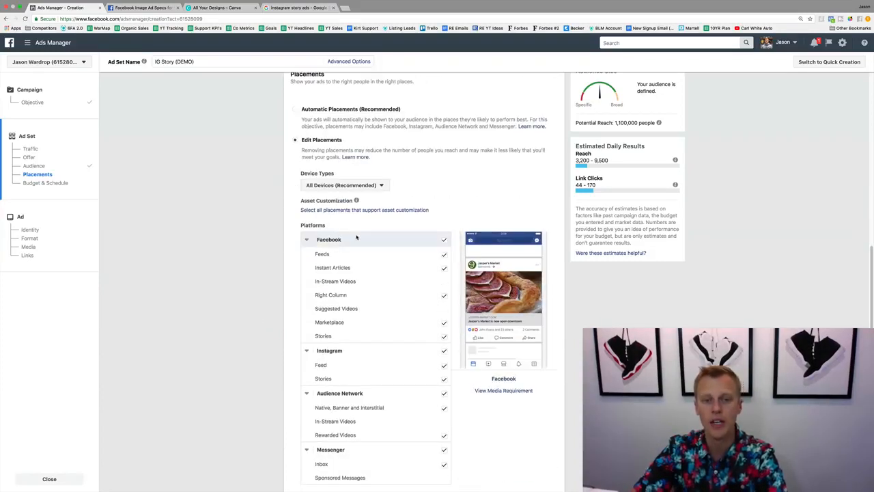
pyautogui.click(444, 240)
pyautogui.scroll(-3, 259, 285)
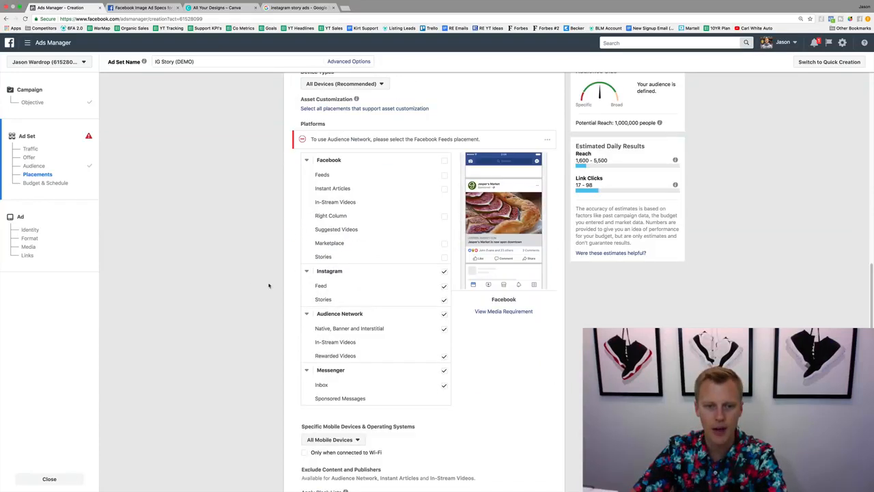
pyautogui.click(444, 313)
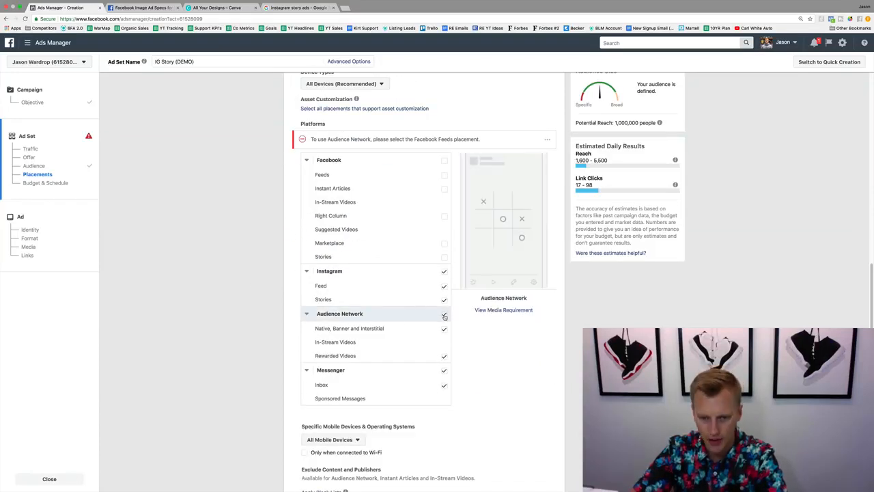
pyautogui.click(445, 371)
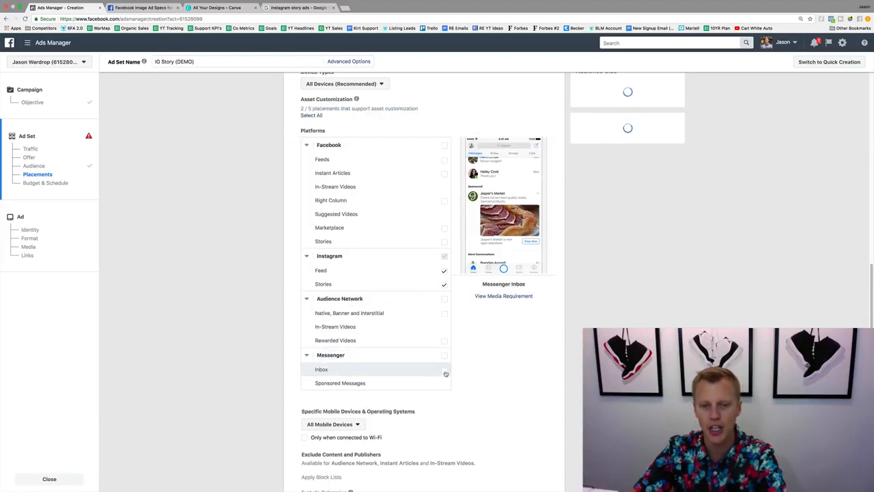
pyautogui.click(444, 271)
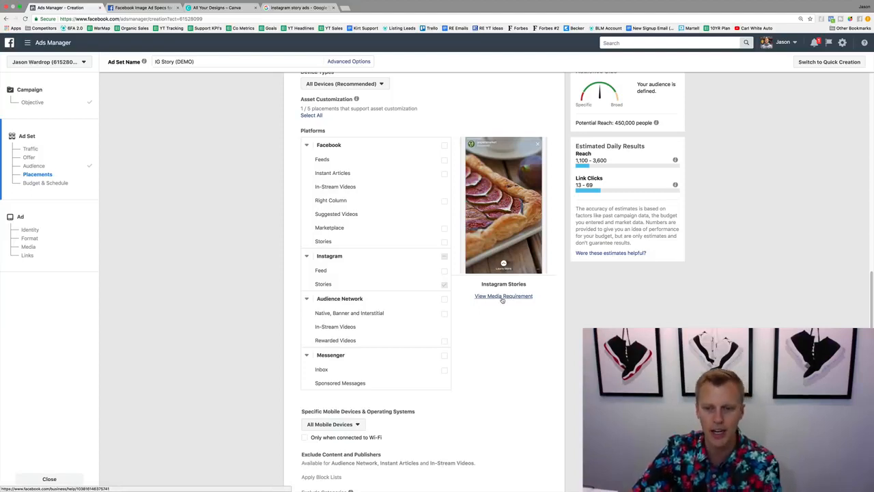
# Open the placement's media requirements in a new tab, review the video and image specifications, and return to Ads Manager.
pyautogui.rightClick(502, 296)
pyautogui.click(514, 305)
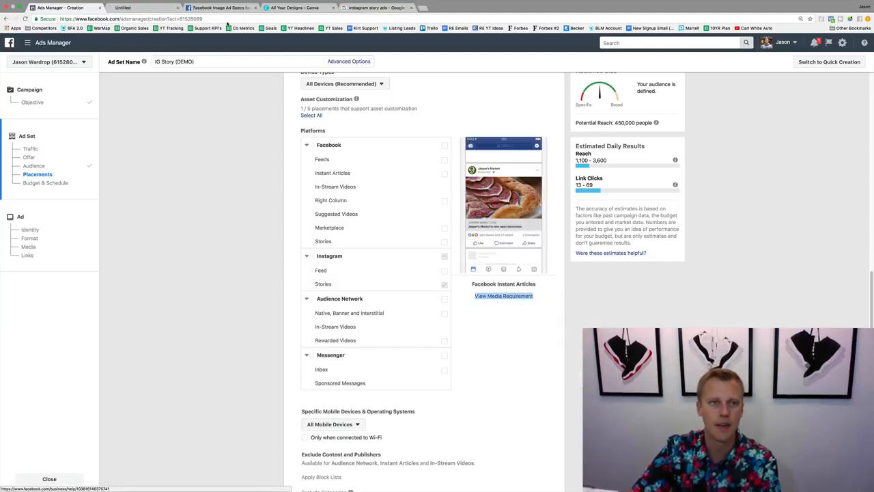
pyautogui.click(152, 6)
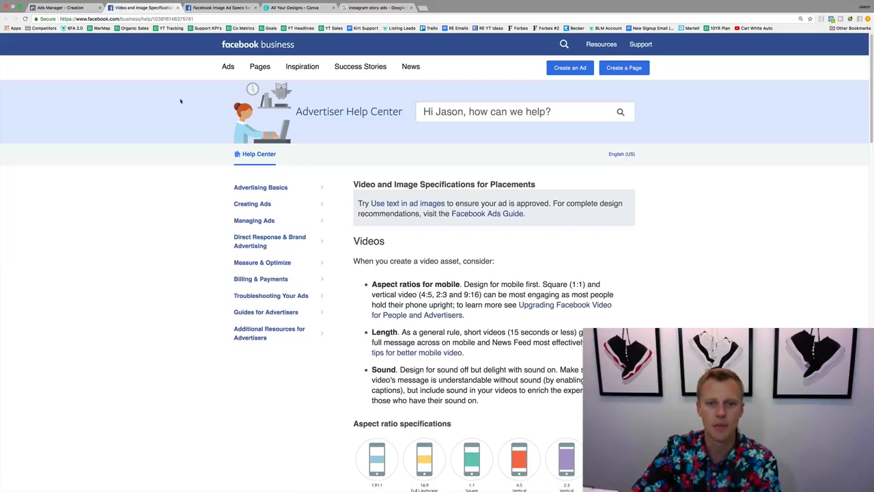
pyautogui.click(222, 8)
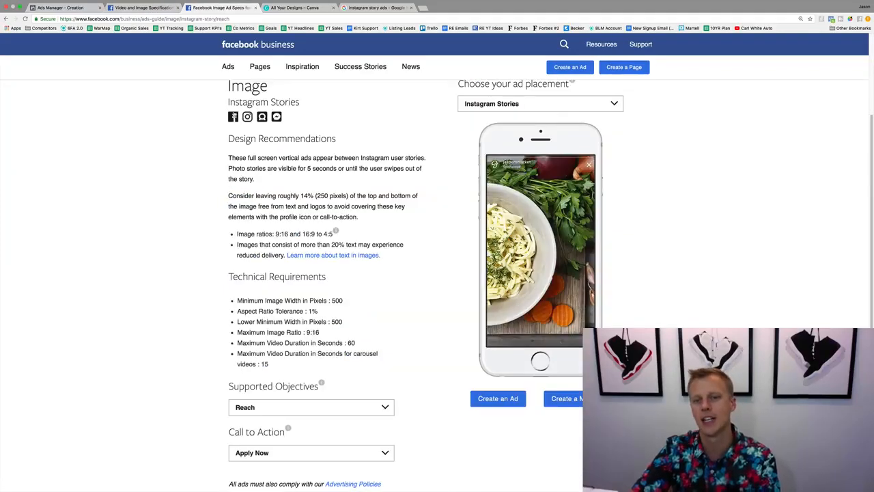
pyautogui.click(151, 8)
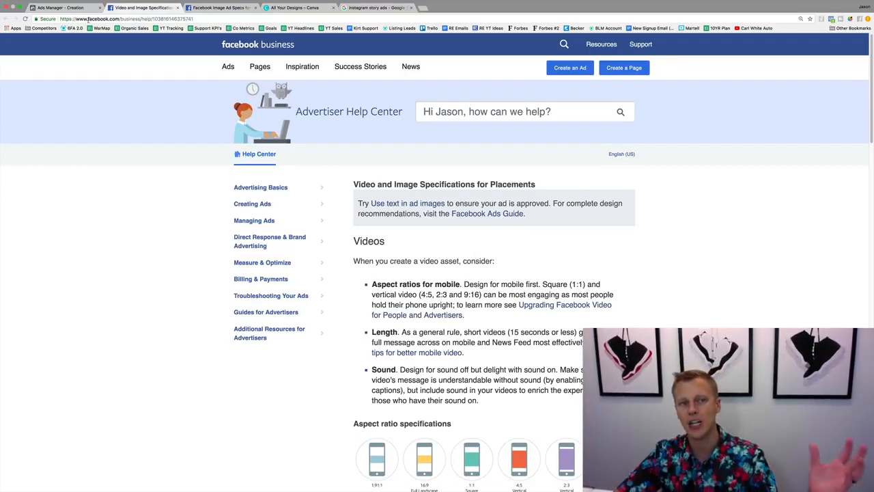
pyautogui.scroll(-5, 331, 274)
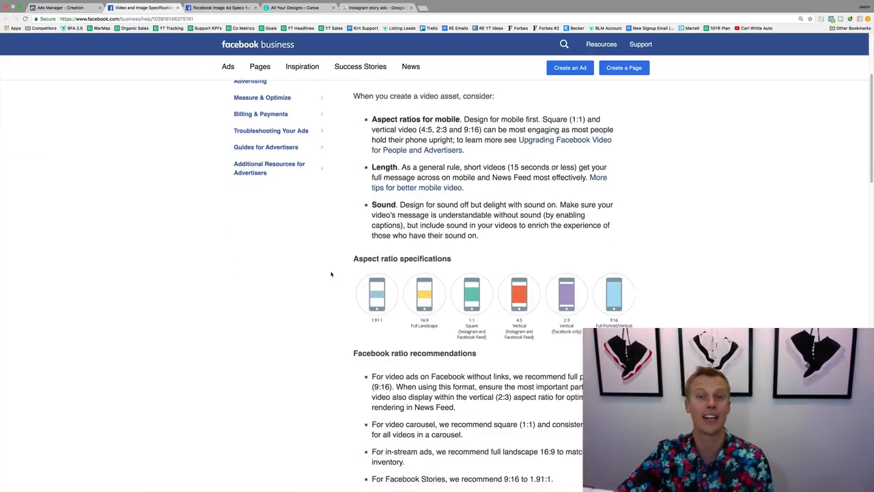
pyautogui.scroll(-1, 331, 274)
pyautogui.scroll(-3, 331, 274)
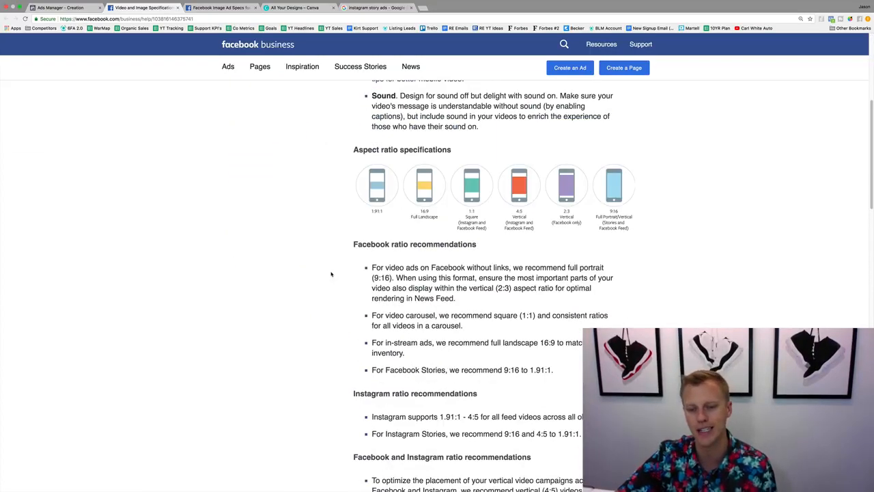
pyautogui.scroll(9, 331, 274)
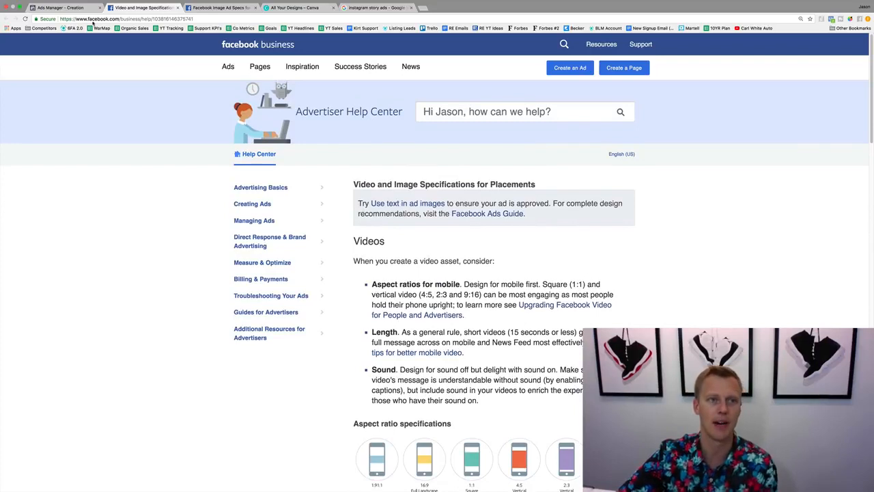
pyautogui.click(59, 8)
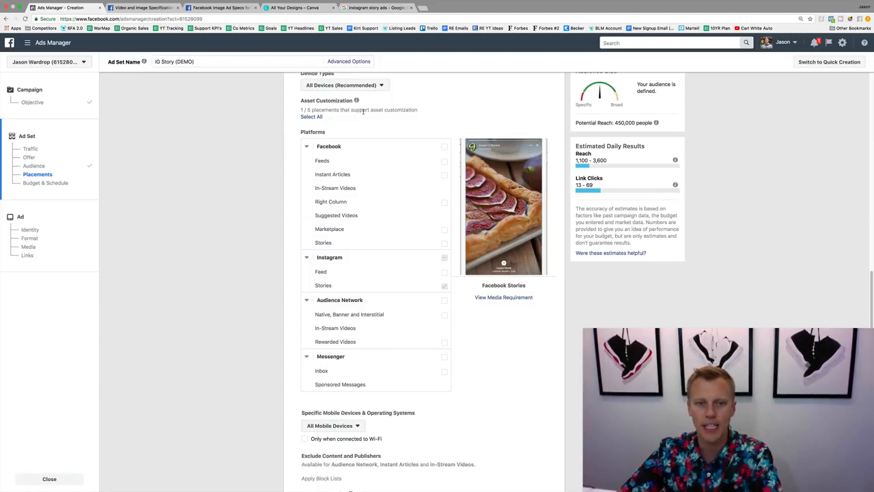
# Set the ad set's daily budget to $5.00.
pyautogui.scroll(3, 322, 207)
pyautogui.scroll(-3, 273, 274)
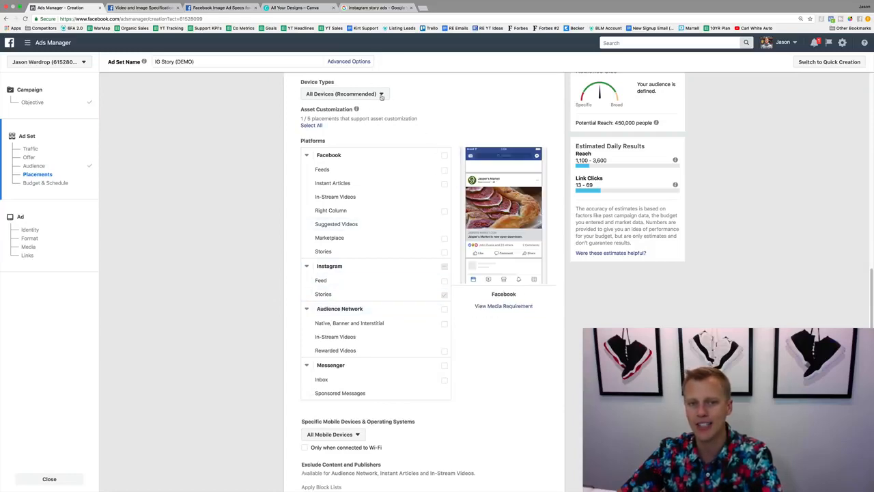
pyautogui.scroll(-2, 265, 237)
pyautogui.scroll(-2, 263, 279)
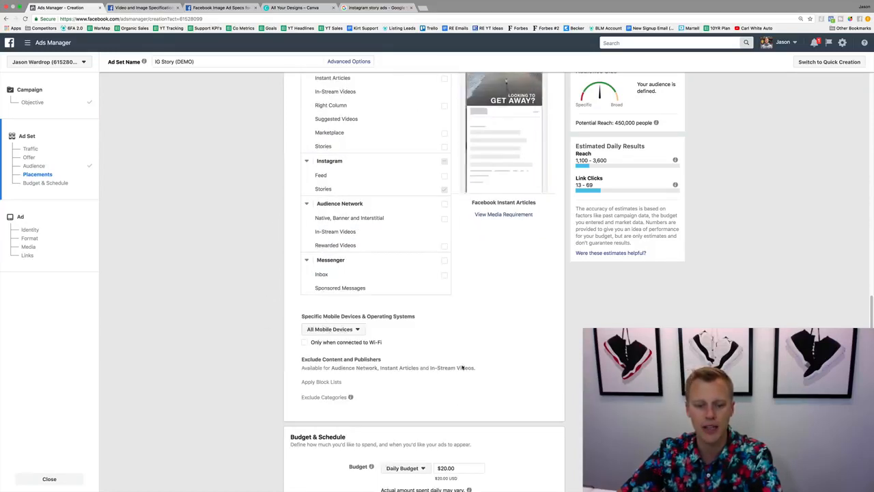
pyautogui.scroll(-4, 277, 371)
pyautogui.scroll(-5, 278, 371)
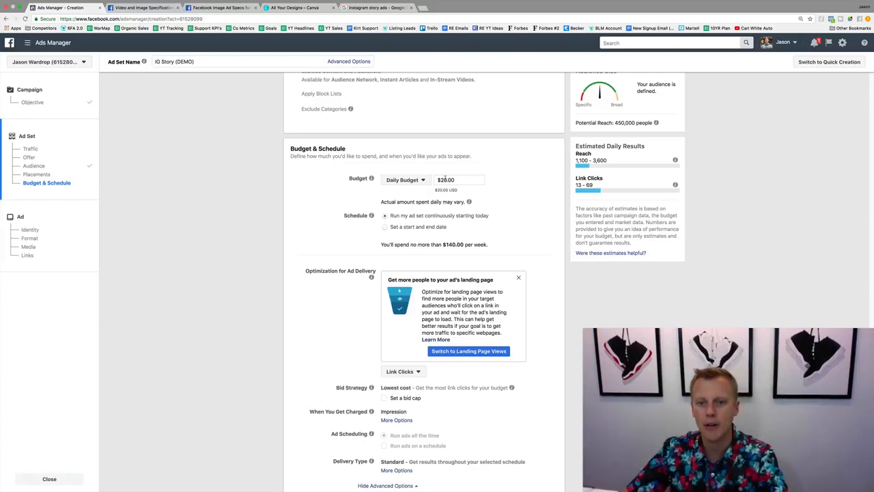
pyautogui.click(441, 180)
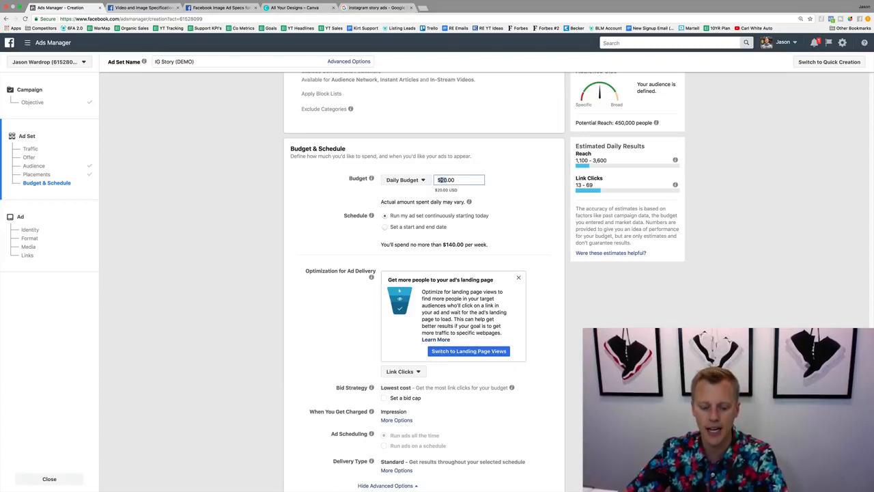
pyautogui.write('5')
pyautogui.click(524, 195)
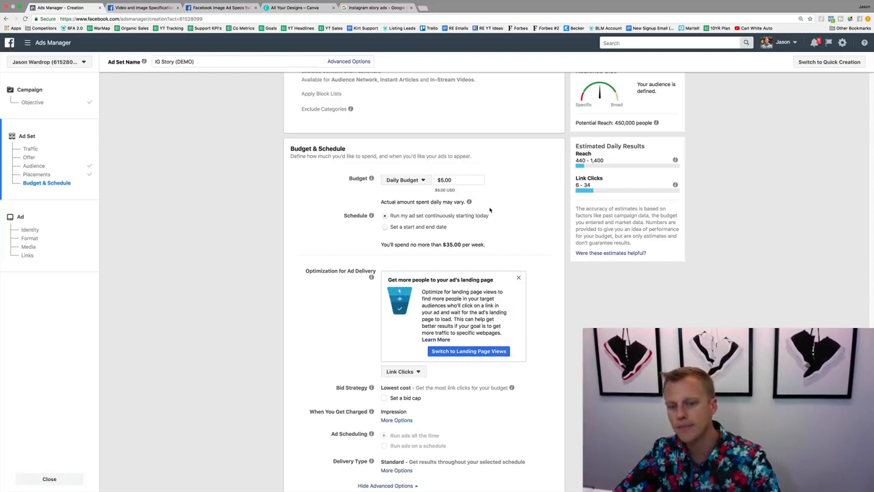
# Dismiss the landing page tip, optimize ad delivery for Landing Page Views and continue to the ad setup.
pyautogui.scroll(-2, 489, 210)
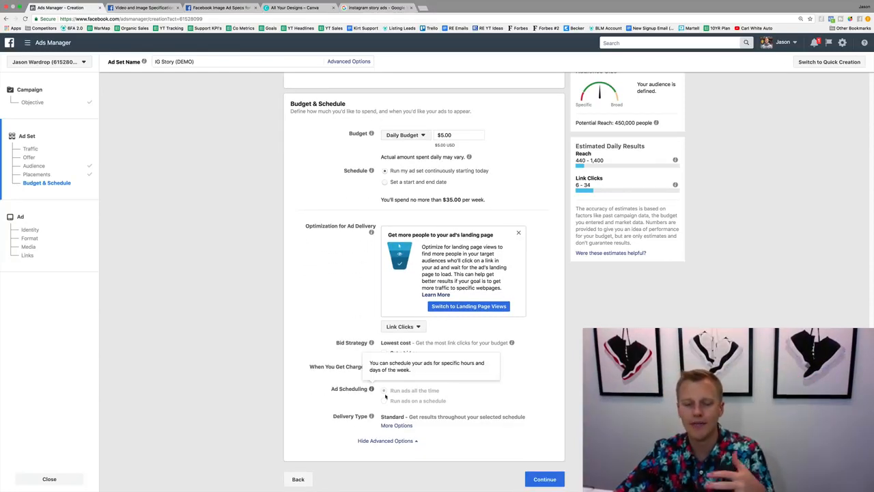
pyautogui.moveTo(511, 342)
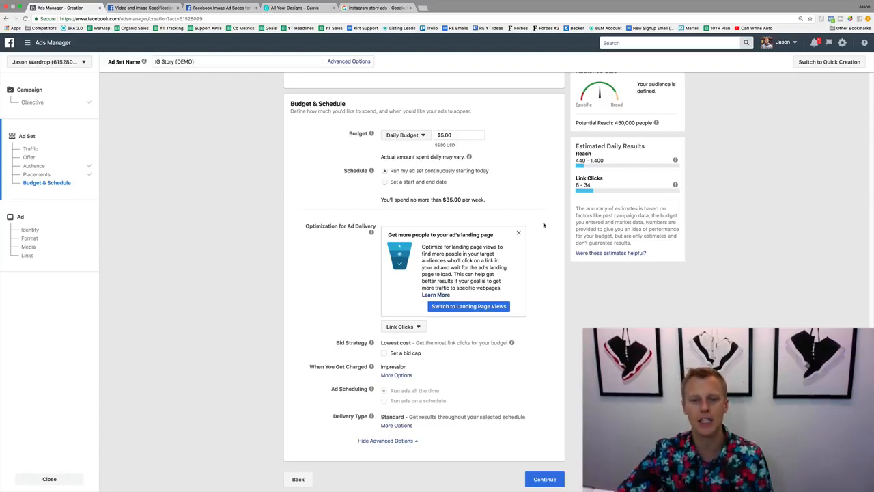
pyautogui.click(520, 233)
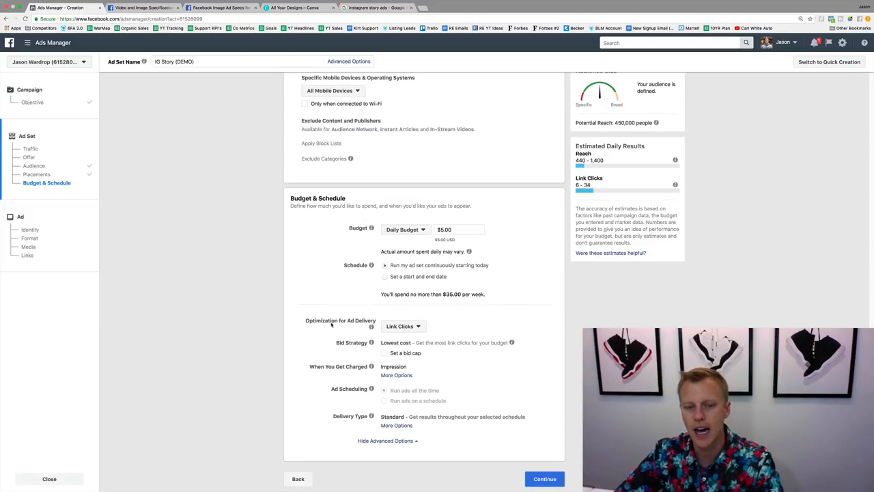
pyautogui.click(418, 327)
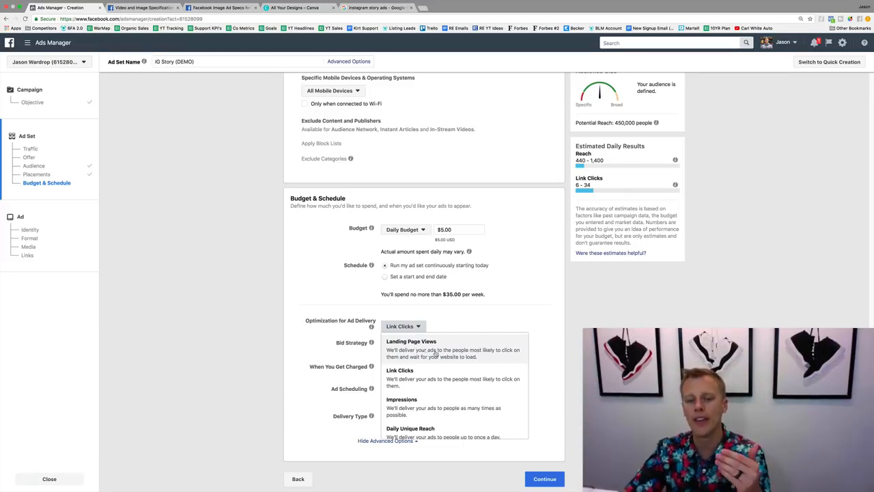
pyautogui.scroll(-1, 433, 383)
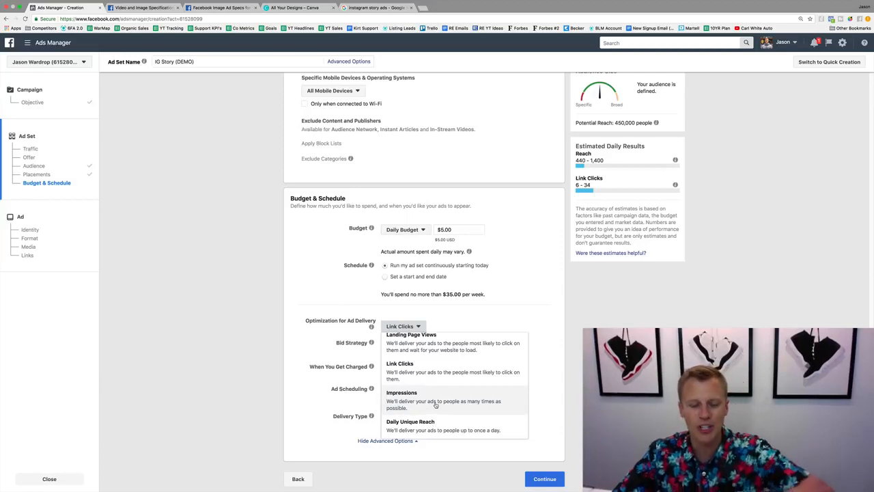
pyautogui.scroll(1, 437, 373)
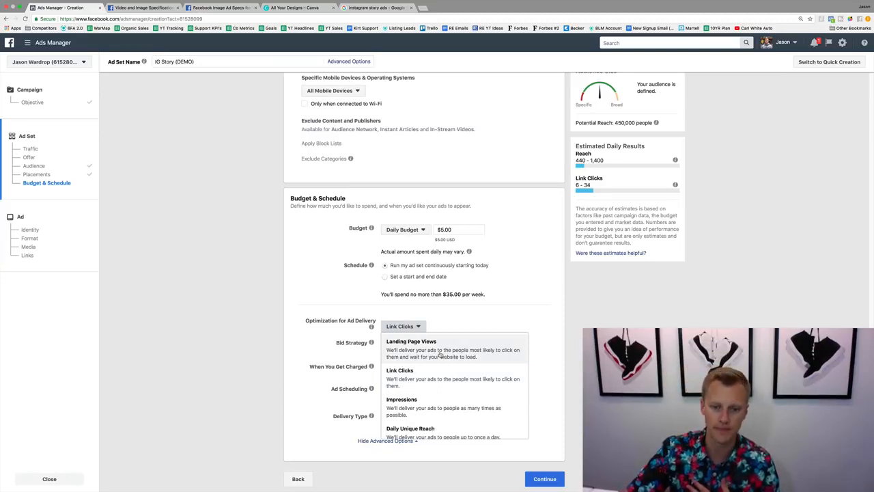
pyautogui.click(441, 355)
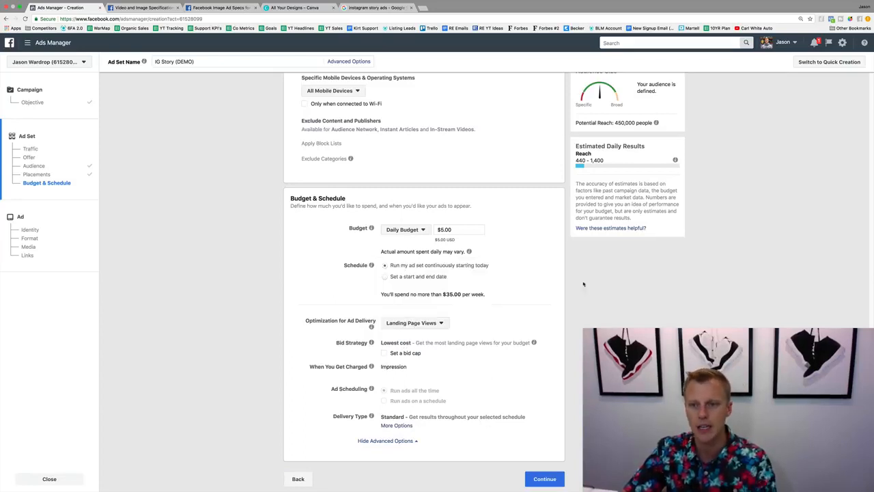
pyautogui.click(545, 479)
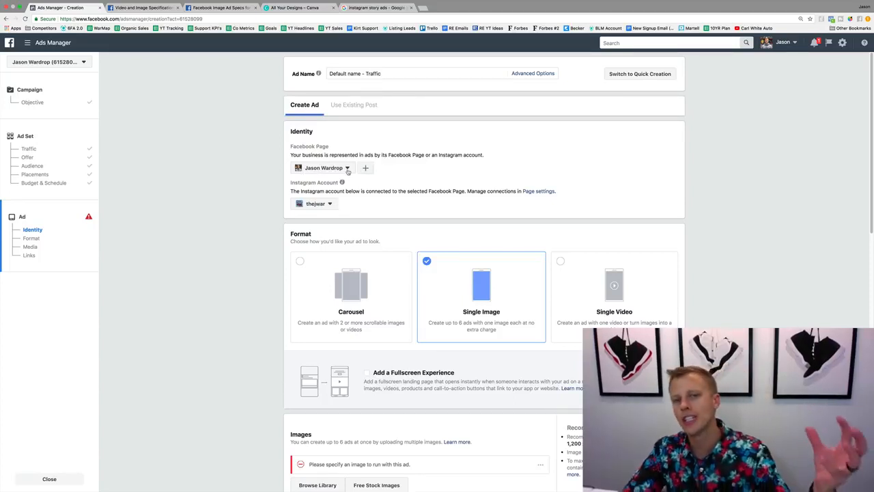
# Check which Instagram accounts are available for the ad's identity, keeping the current one.
pyautogui.moveTo(318, 183)
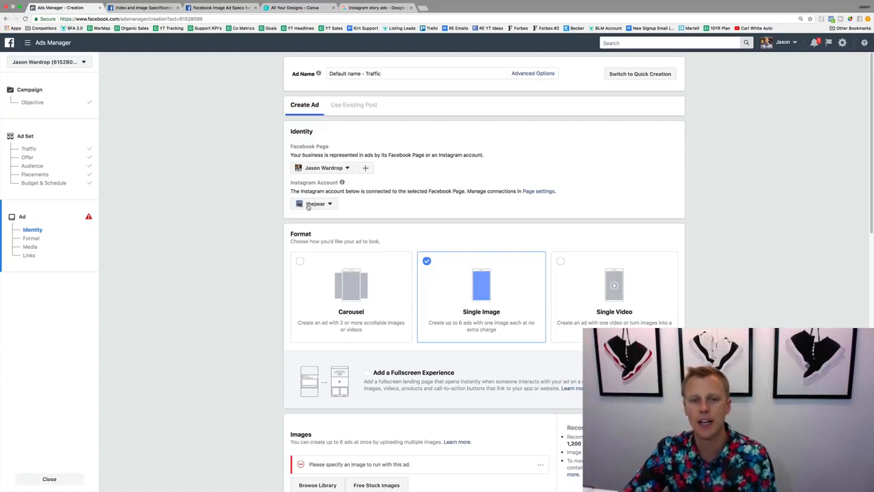
pyautogui.click(332, 204)
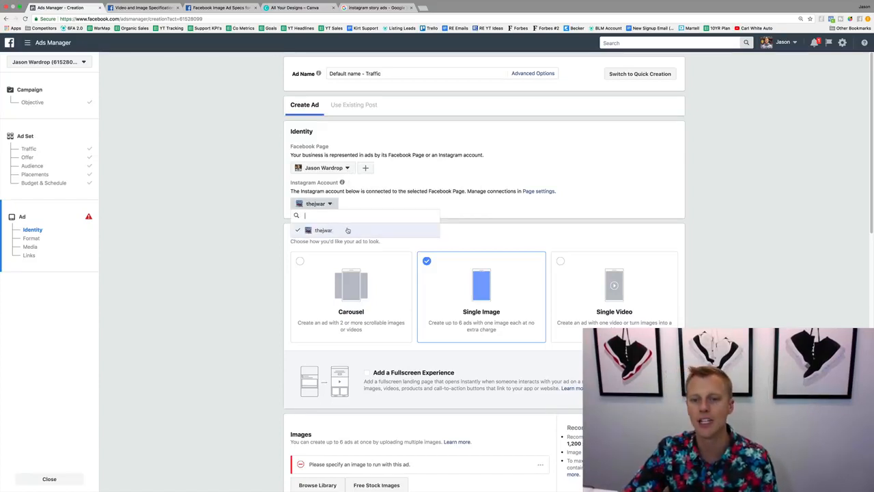
pyautogui.click(475, 209)
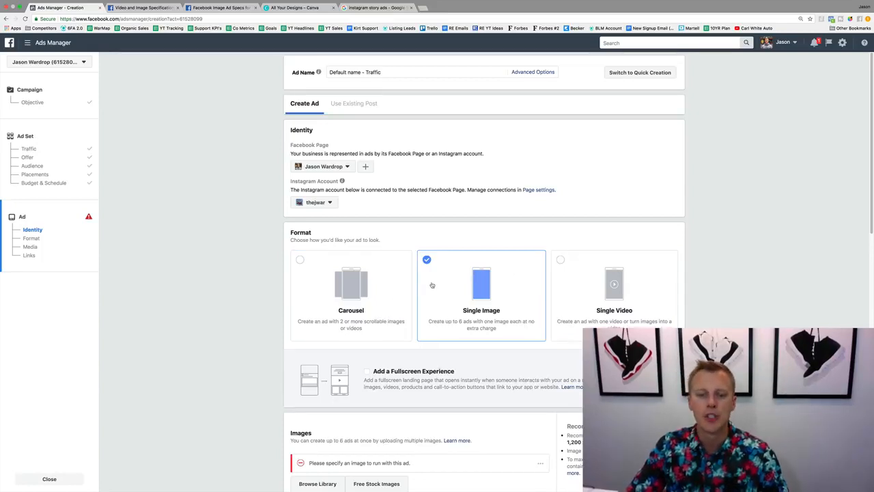
# Review the ad's image section, and check the design and technical requirements in the Instagram Stories image ad specs.
pyautogui.scroll(-3, 417, 287)
pyautogui.scroll(-1, 439, 274)
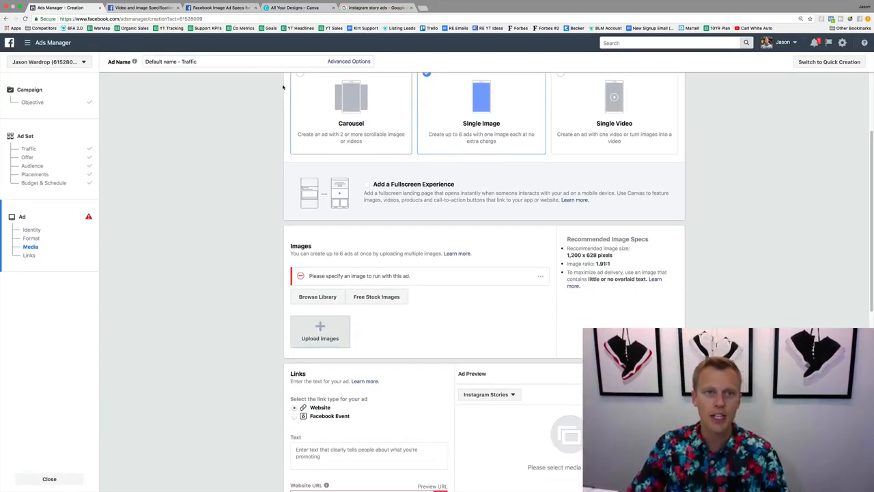
pyautogui.click(216, 8)
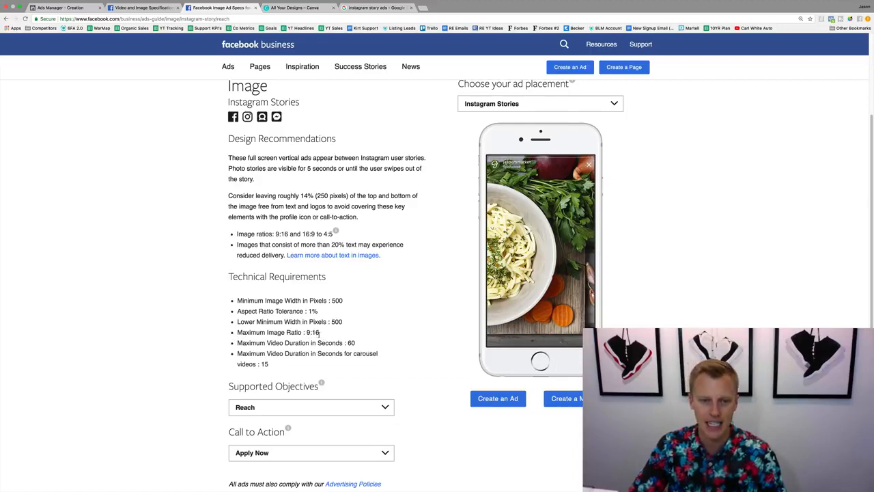
pyautogui.scroll(3, 319, 333)
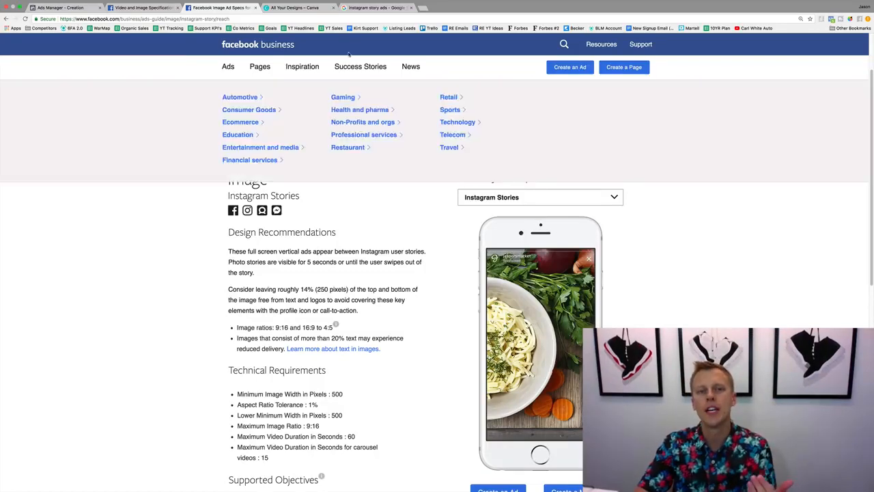
# Switch to Canva and browse the preset design formats for a story size, checking against the Instagram Stories image specs.
pyautogui.click(300, 8)
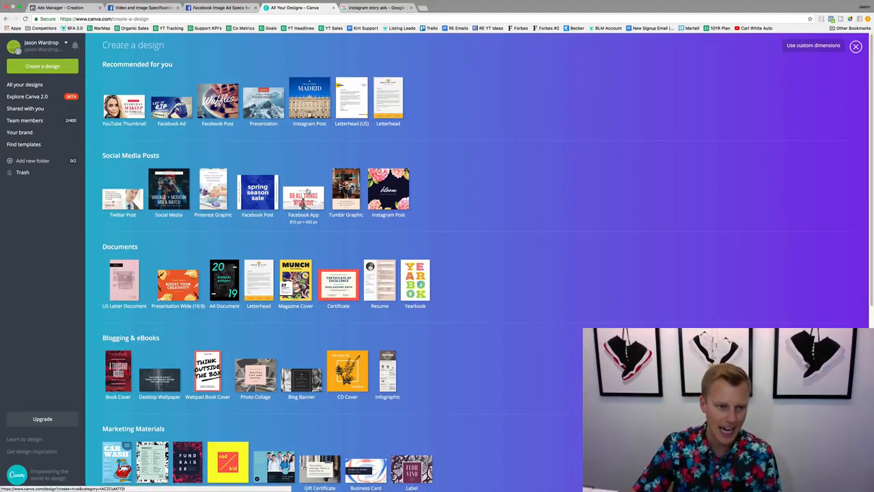
pyautogui.scroll(-3, 311, 194)
pyautogui.scroll(-3, 272, 308)
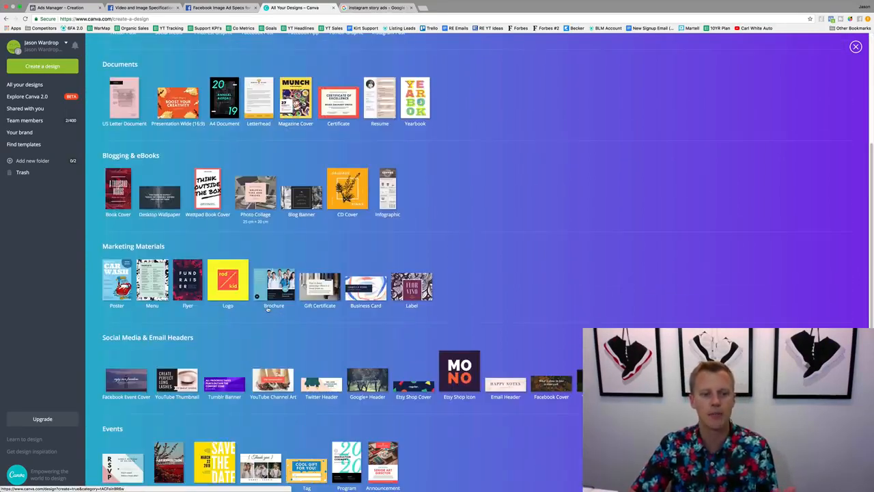
pyautogui.scroll(-4, 177, 332)
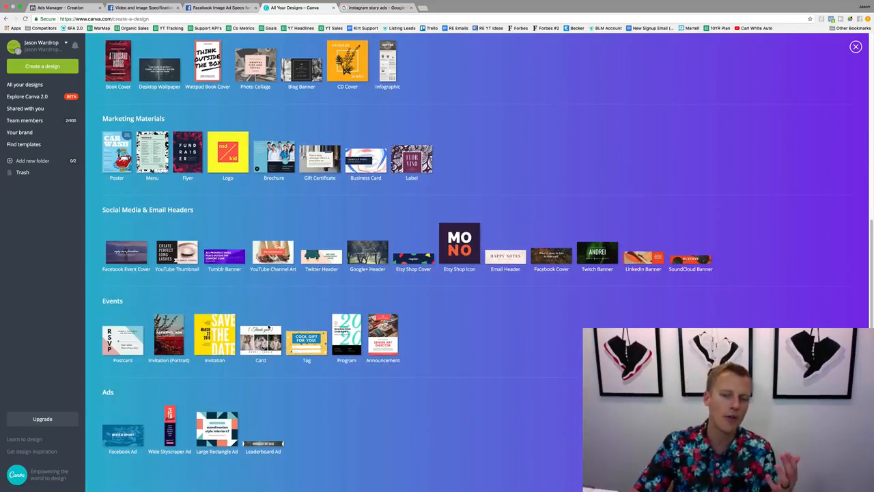
pyautogui.scroll(10, 270, 328)
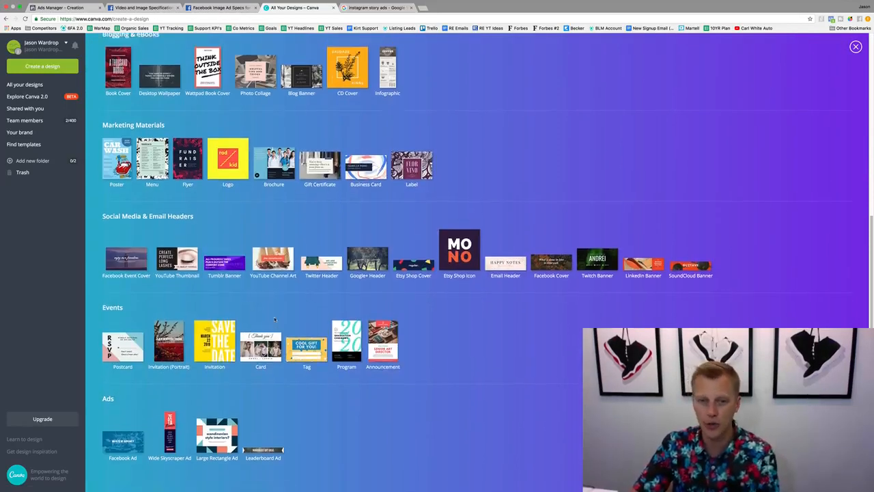
pyautogui.click(216, 7)
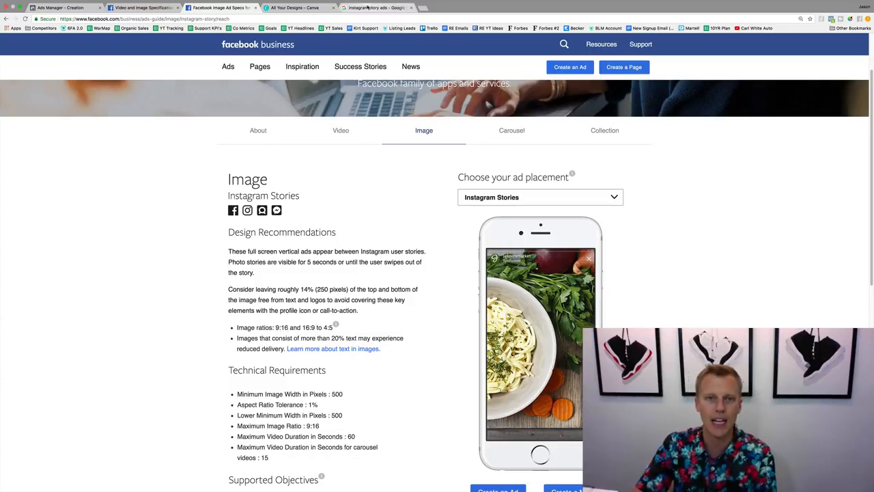
pyautogui.click(295, 7)
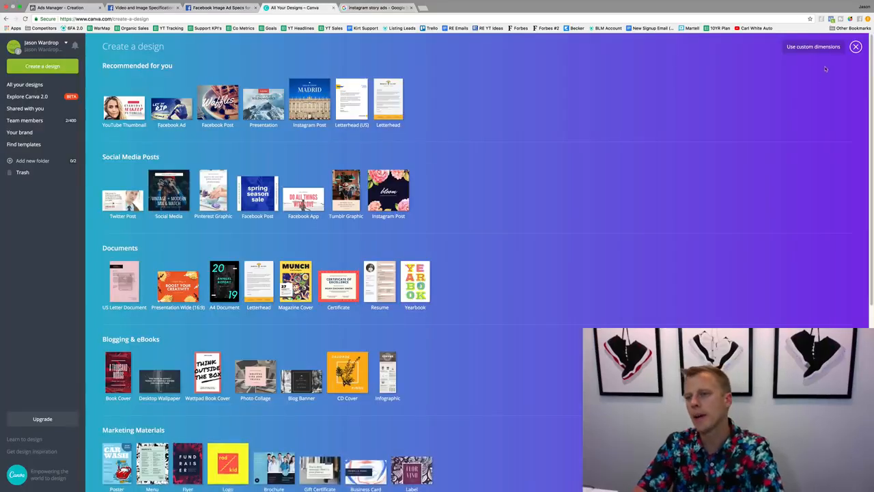
# Create a blank Canva design with custom dimensions of 900 × 1600 px.
pyautogui.click(816, 47)
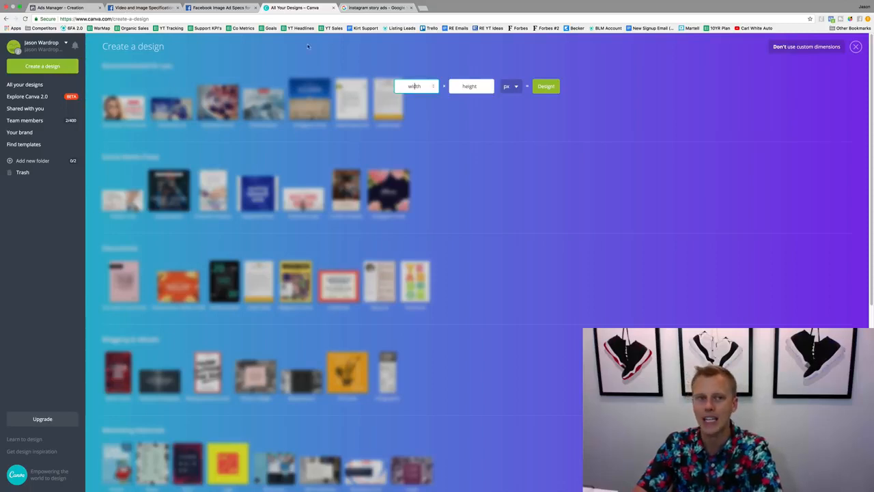
pyautogui.click(218, 7)
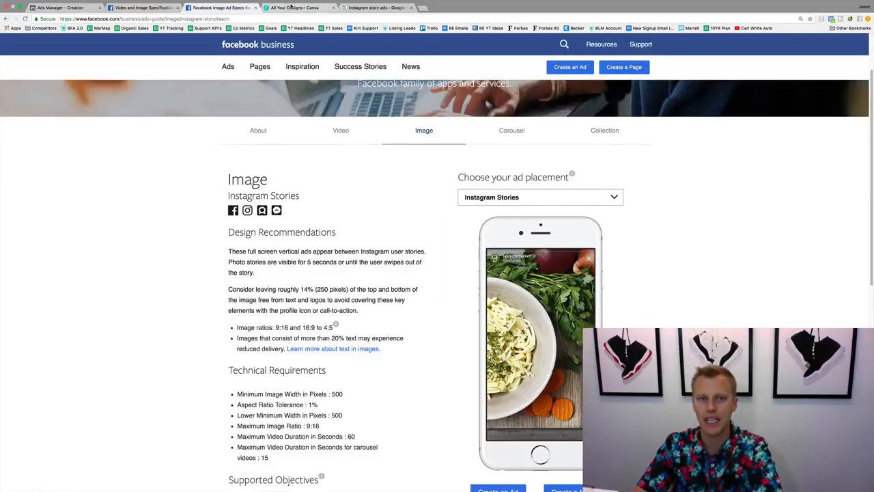
pyautogui.click(294, 8)
pyautogui.write('108')
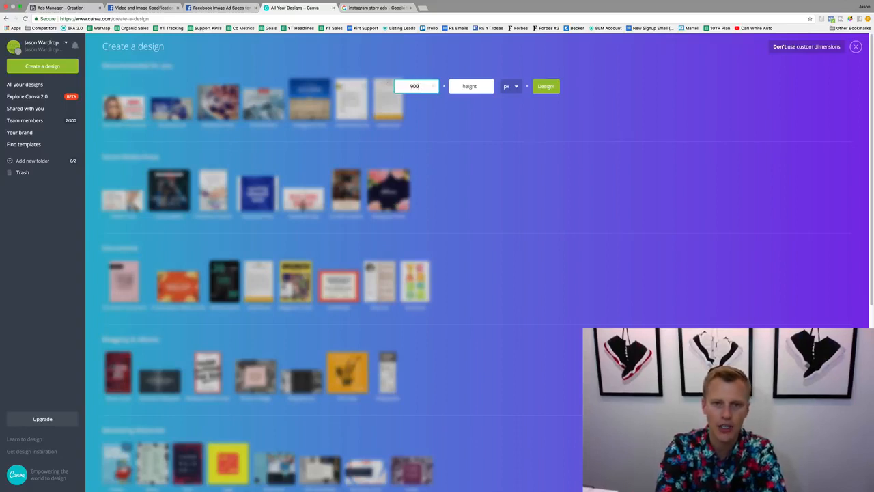
pyautogui.click(469, 87)
pyautogui.write('1600')
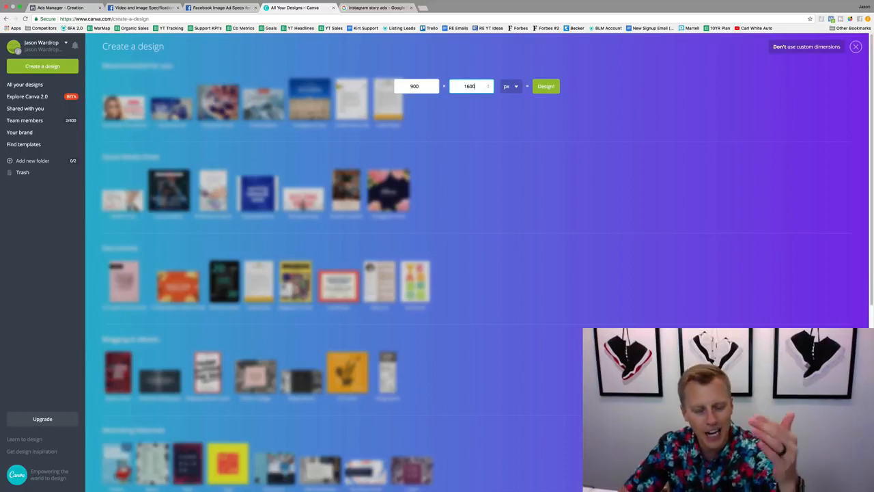
pyautogui.click(547, 87)
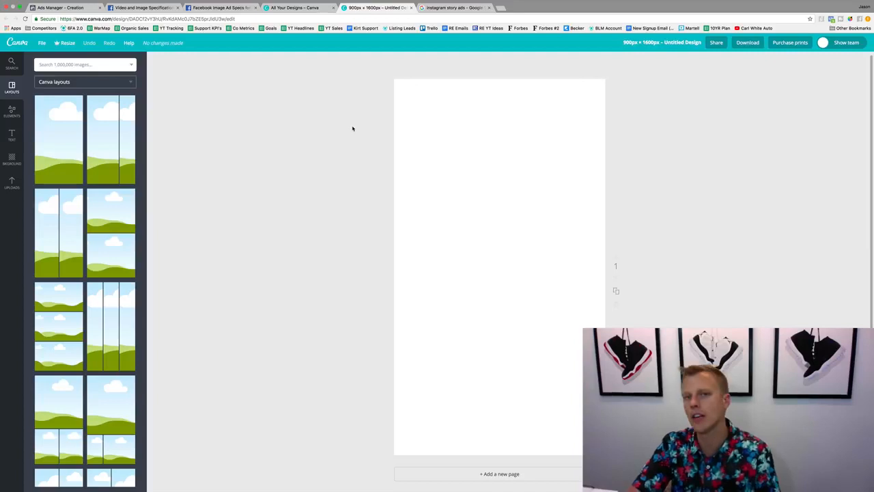
# Make the page background black and place the uploaded pink "secrets" graphic at the top of the page.
pyautogui.click(13, 158)
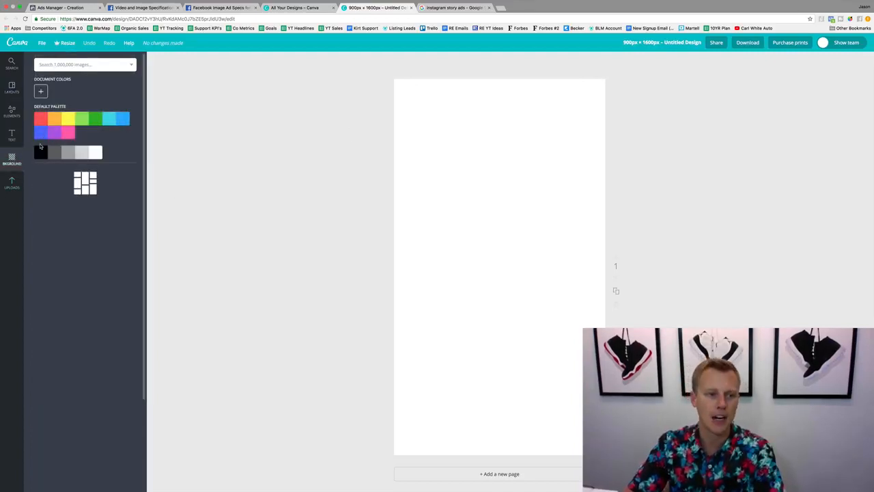
pyautogui.click(41, 150)
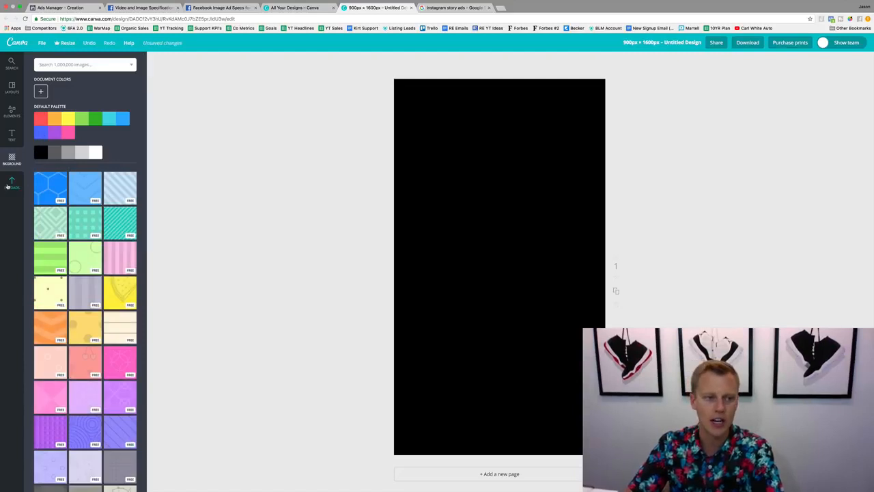
pyautogui.click(8, 185)
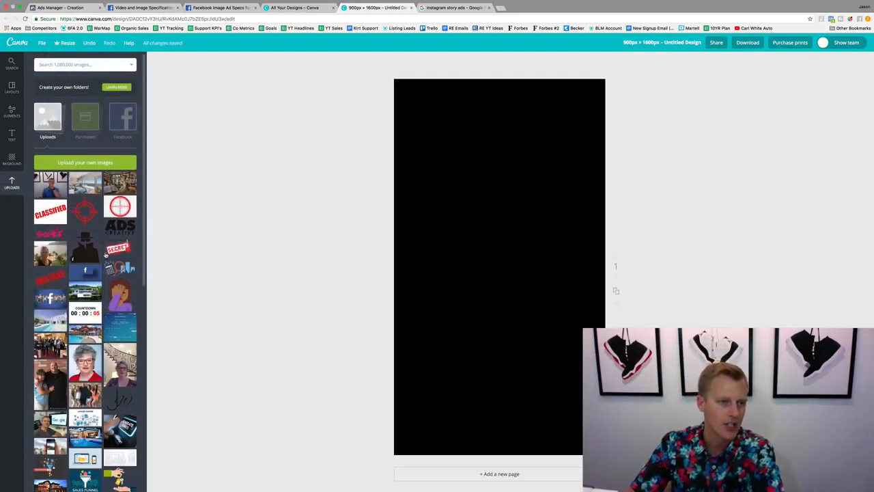
pyautogui.click(61, 238)
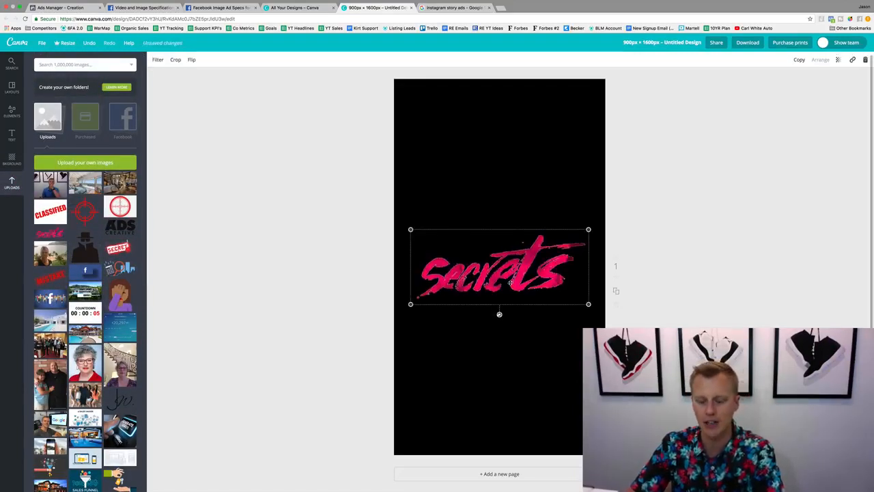
pyautogui.moveTo(508, 282); pyautogui.dragTo(506, 140)
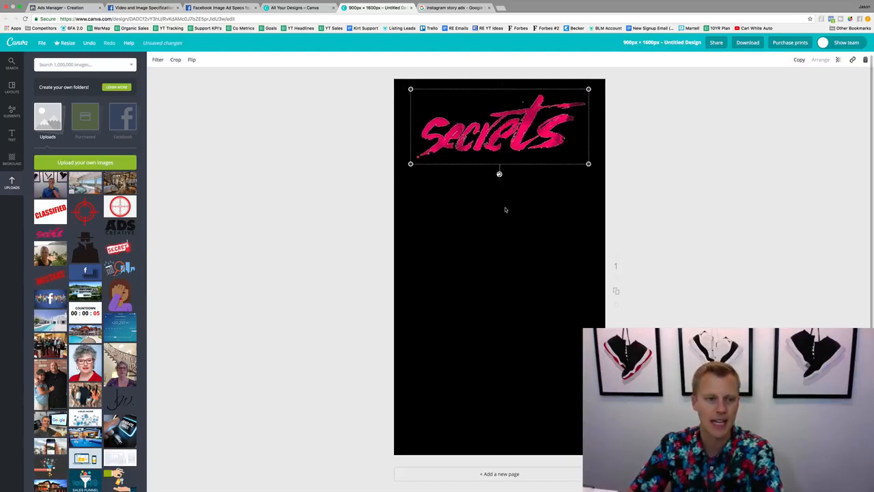
pyautogui.click(85, 213)
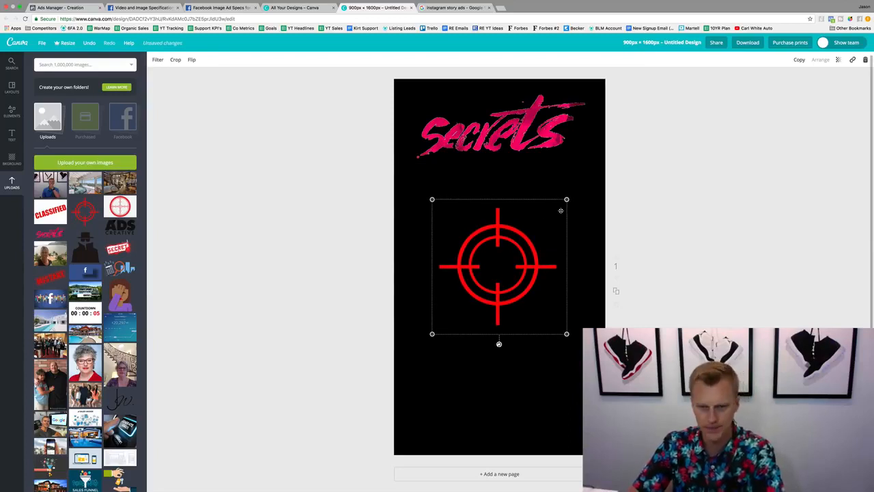
pyautogui.press('Delete')
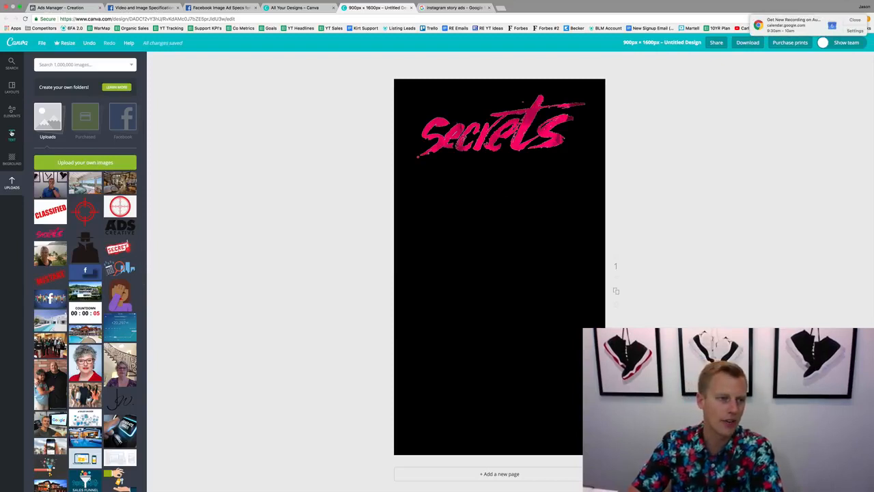
# Add the "brunch" text template to the middle of the page and change its heading to "Swipe Up Now".
pyautogui.click(11, 134)
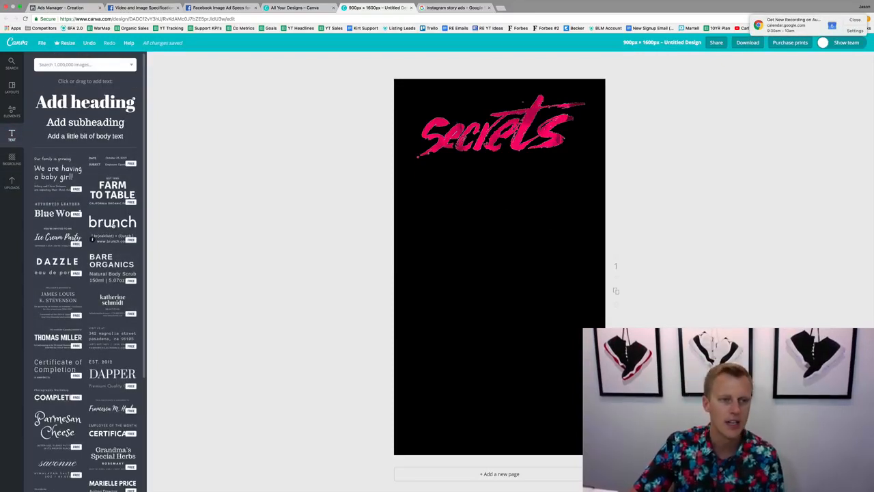
pyautogui.moveTo(112, 225); pyautogui.dragTo(430, 256)
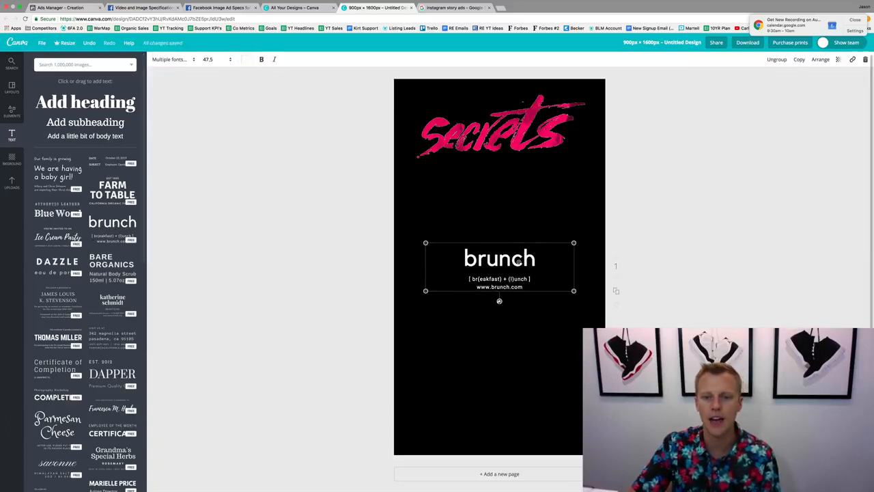
pyautogui.hotkey('ctrl', 'a')
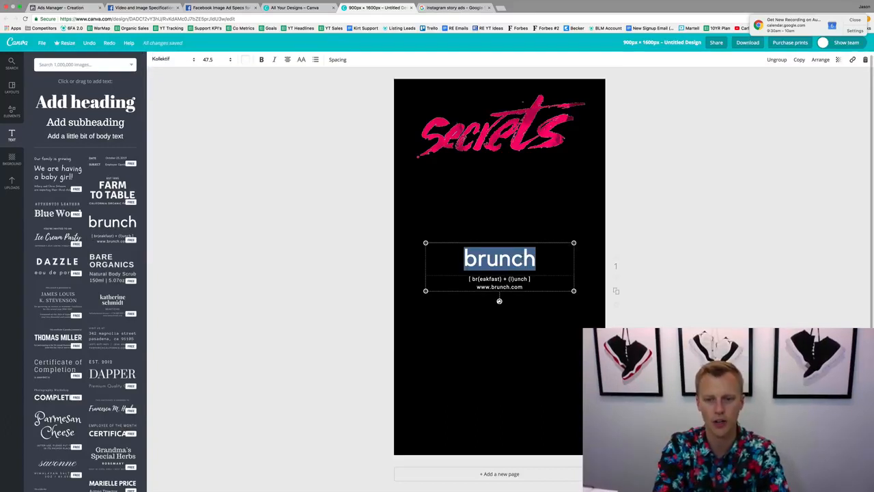
pyautogui.write('Swipe Up n')
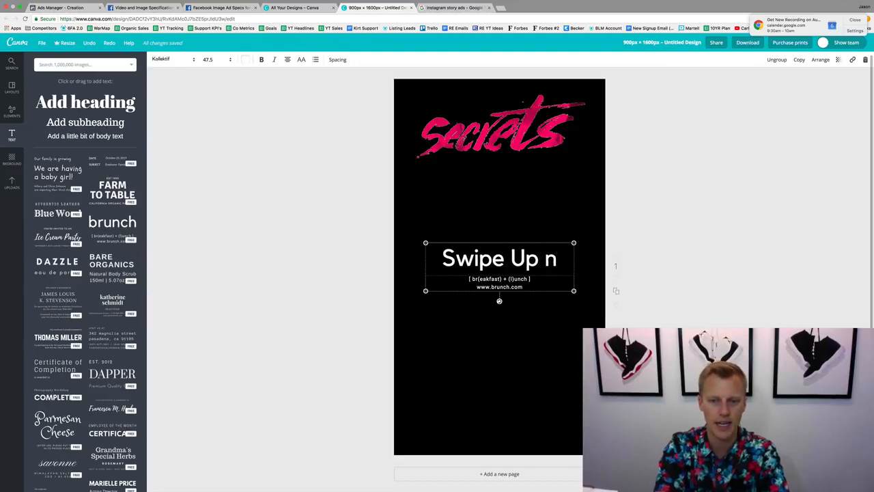
pyautogui.press('BackSpace')
pyautogui.write('Now')
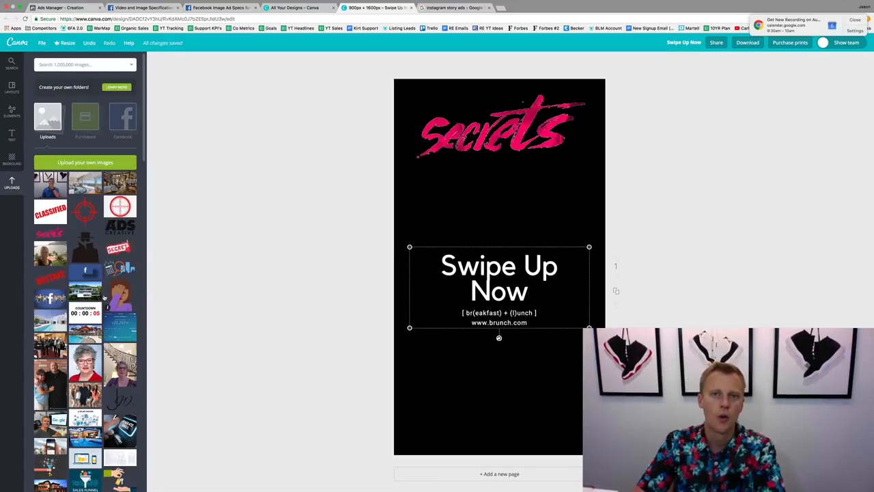
# Add the uploaded photo of the man covering his mouth, enlarged to span the page width below the "secrets" graphic.
pyautogui.click(45, 187)
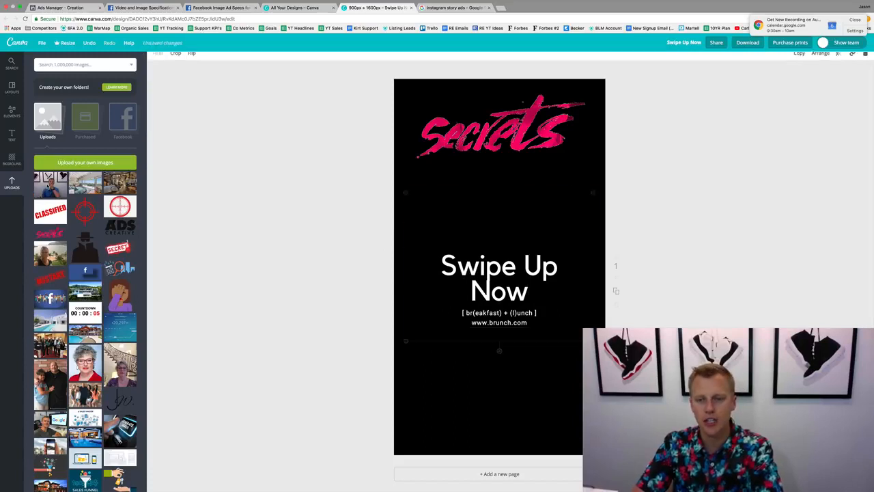
pyautogui.moveTo(593, 341); pyautogui.dragTo(639, 378)
pyautogui.moveTo(535, 313); pyautogui.dragTo(507, 327)
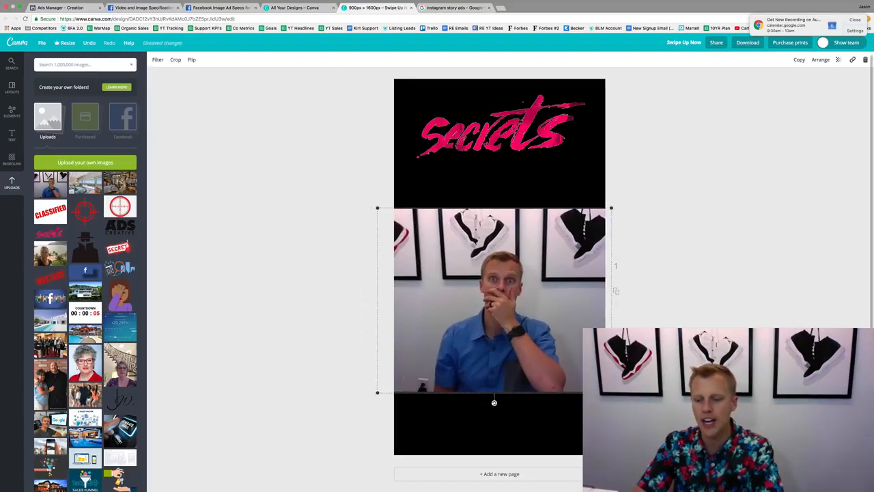
pyautogui.moveTo(611, 392); pyautogui.dragTo(624, 402)
pyautogui.moveTo(555, 326); pyautogui.dragTo(547, 326)
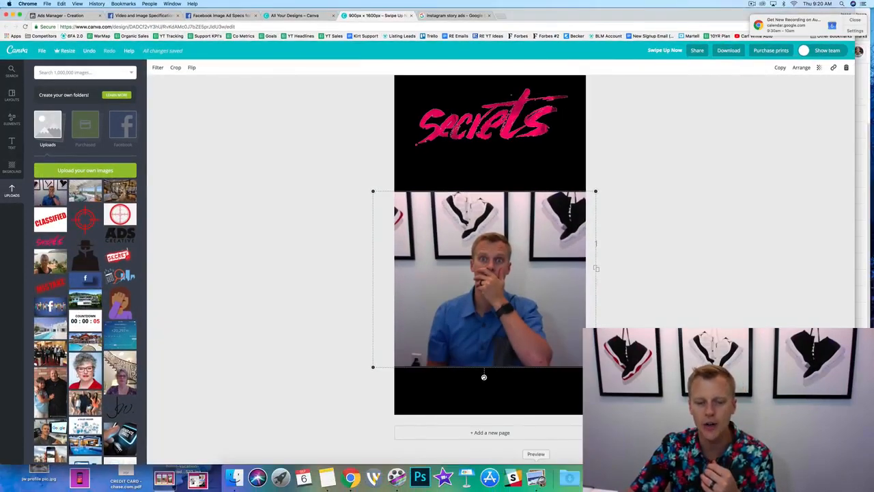
# Switch to Preview to examine the sample Instagram story ad's swipe-up text, and return to the full-screen Canva design.
pyautogui.click(536, 477)
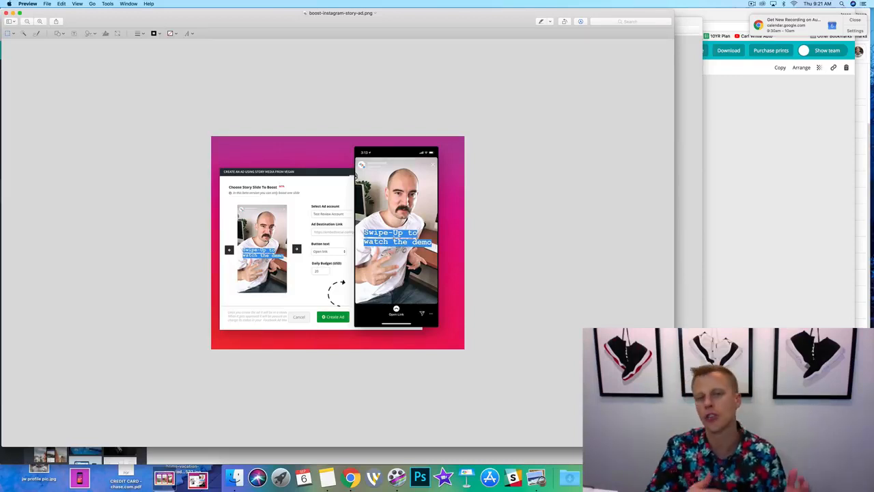
pyautogui.click(799, 191)
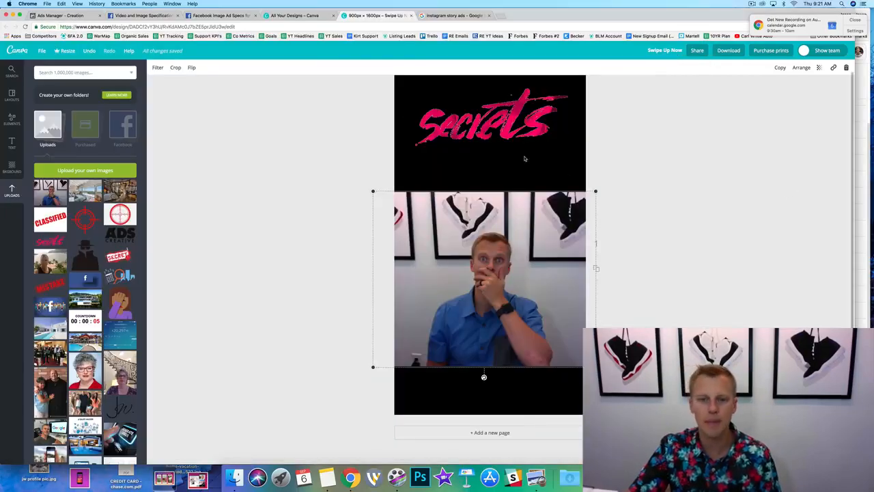
pyautogui.click(21, 15)
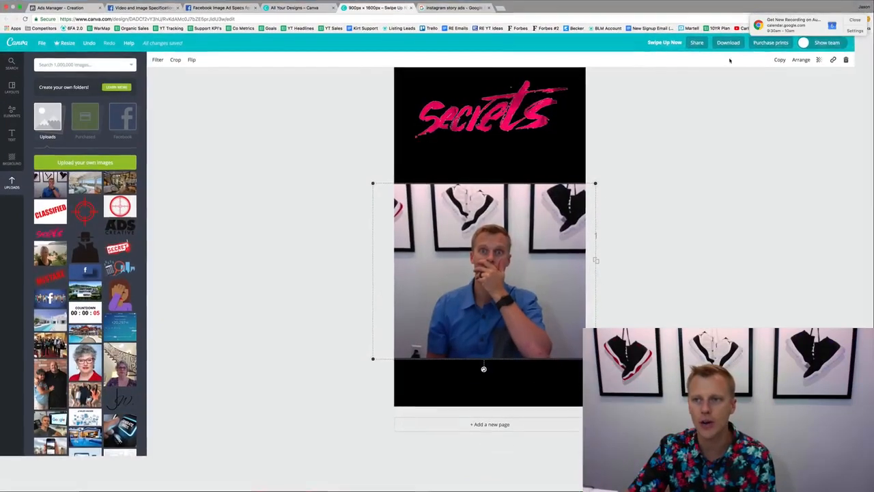
pyautogui.click(679, 283)
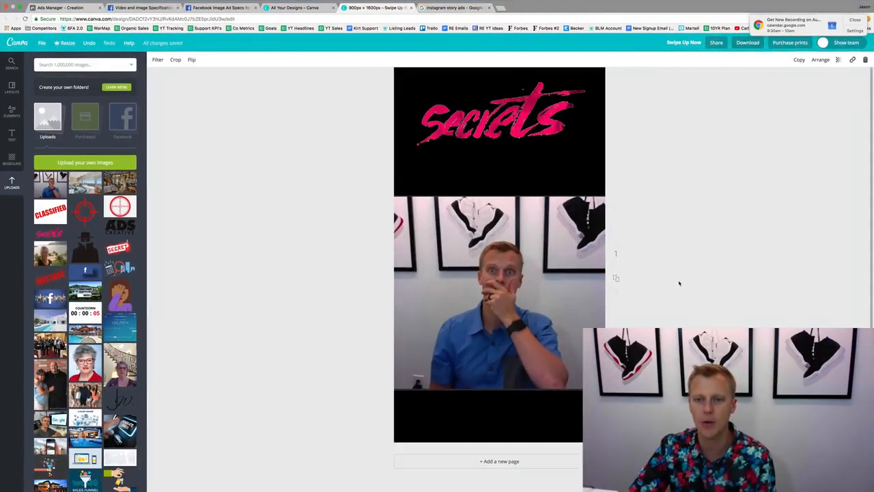
# Add a heading reading "Swipe Up!" and place it in the black band below the photo.
pyautogui.click(12, 134)
pyautogui.click(85, 104)
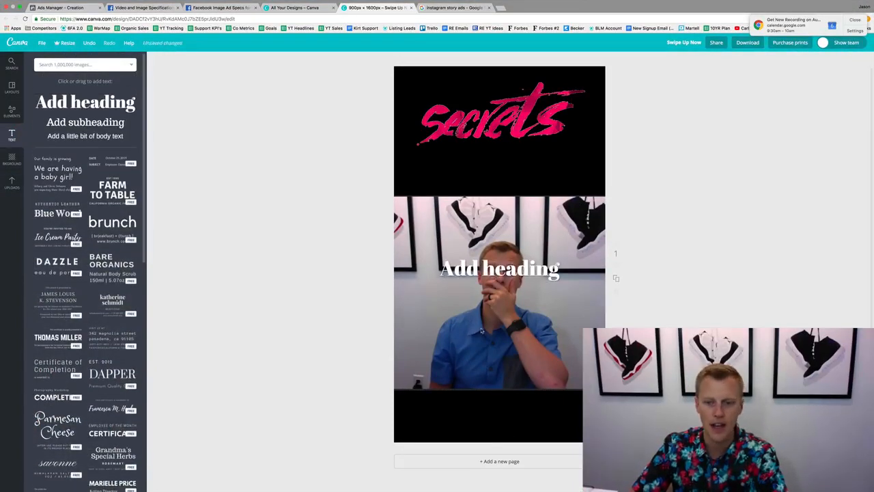
pyautogui.write('S')
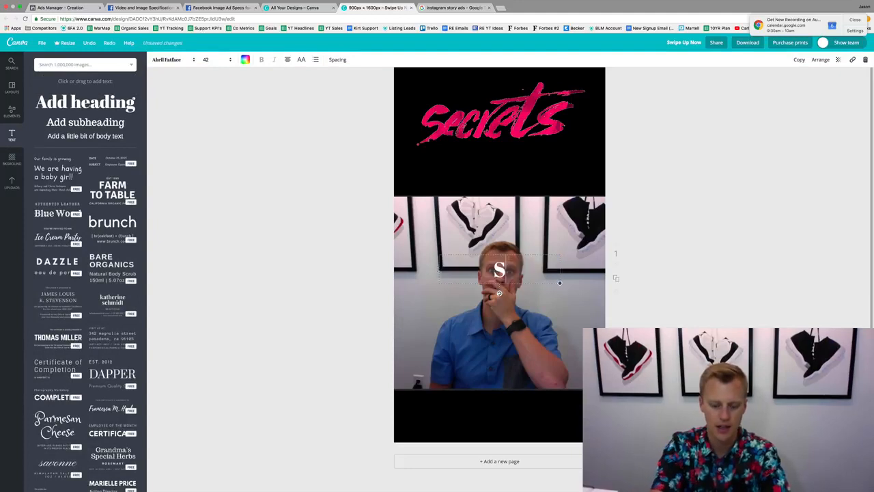
pyautogui.write('wipe Up!')
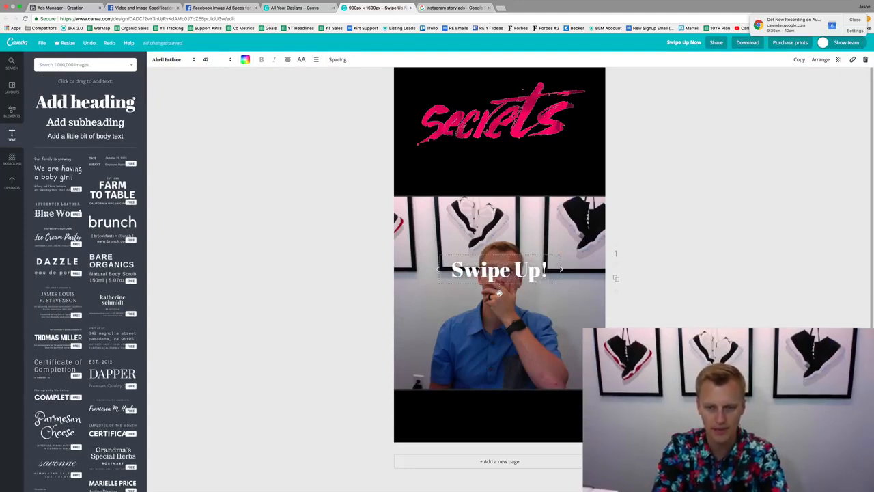
pyautogui.click(698, 253)
pyautogui.moveTo(531, 268); pyautogui.dragTo(533, 417)
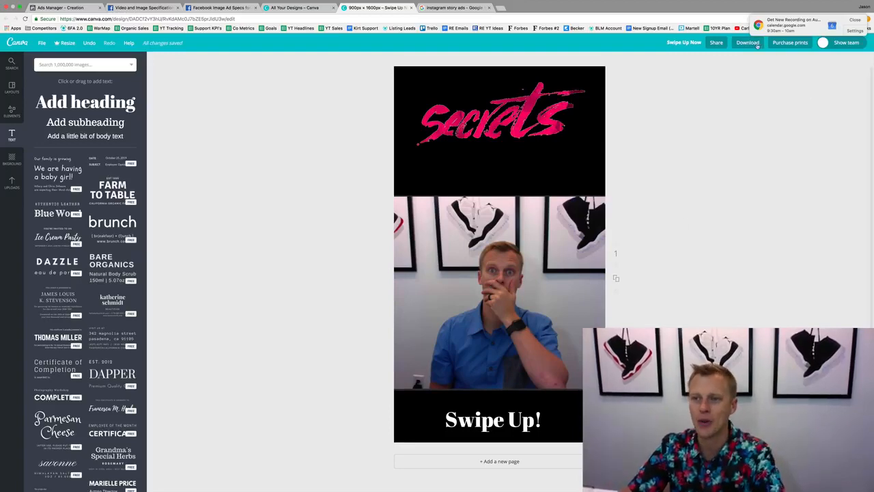
# Download the finished story design as a PNG image.
pyautogui.click(748, 42)
pyautogui.click(757, 121)
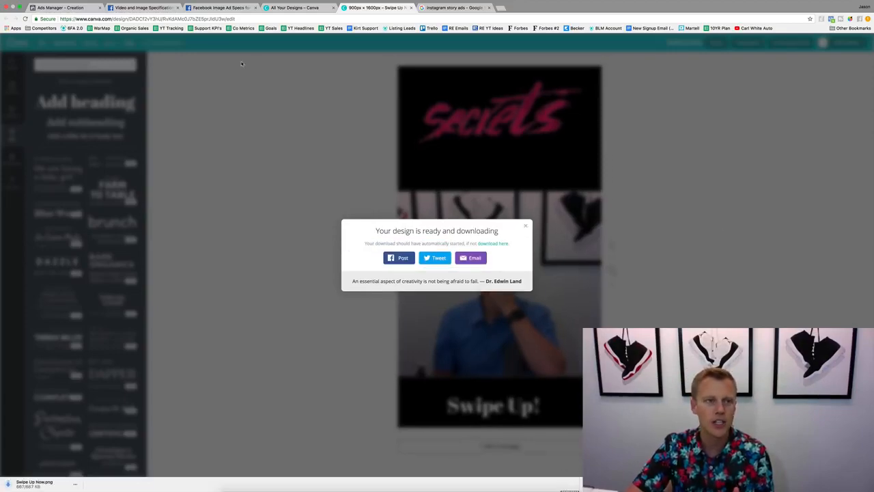
# Return to Ads Manager and upload Swipe Up Now.png from the Desktop as the ad's image.
pyautogui.click(29, 7)
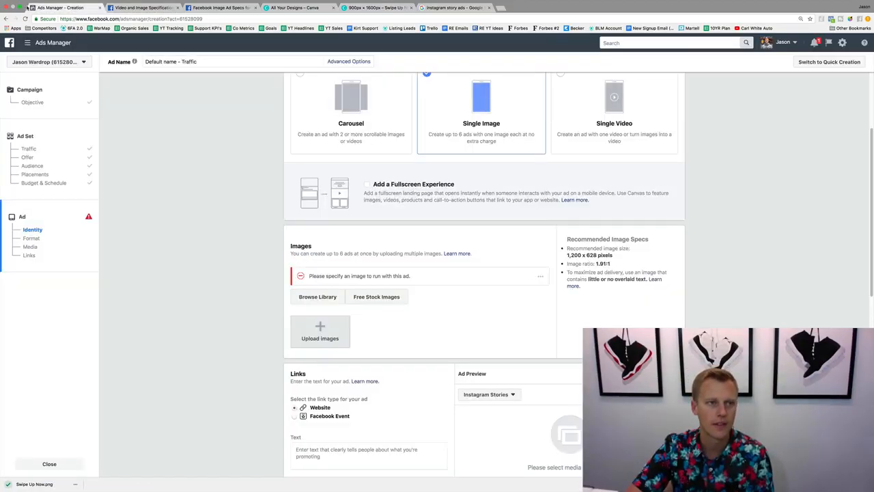
pyautogui.click(19, 7)
pyautogui.click(569, 477)
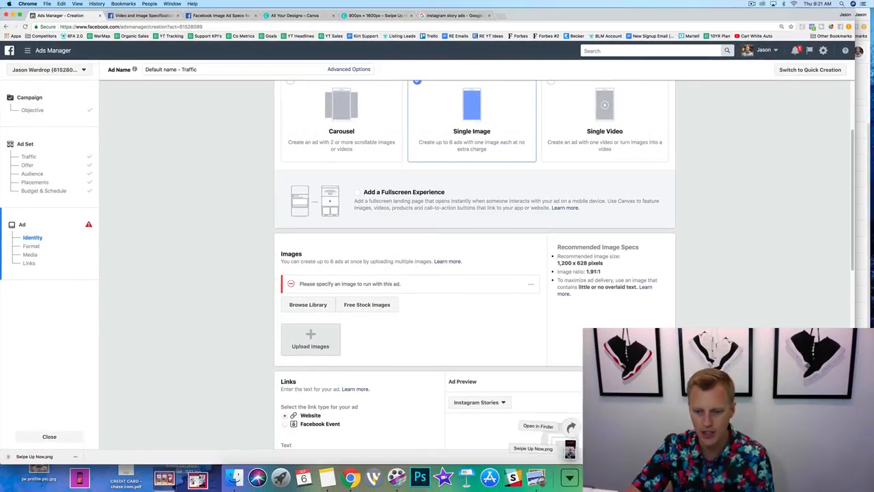
pyautogui.click(570, 452)
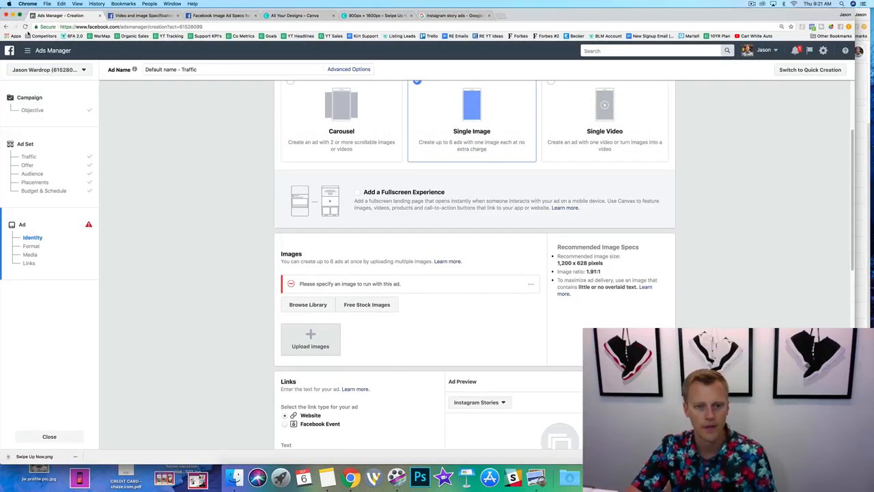
pyautogui.click(22, 15)
pyautogui.click(310, 336)
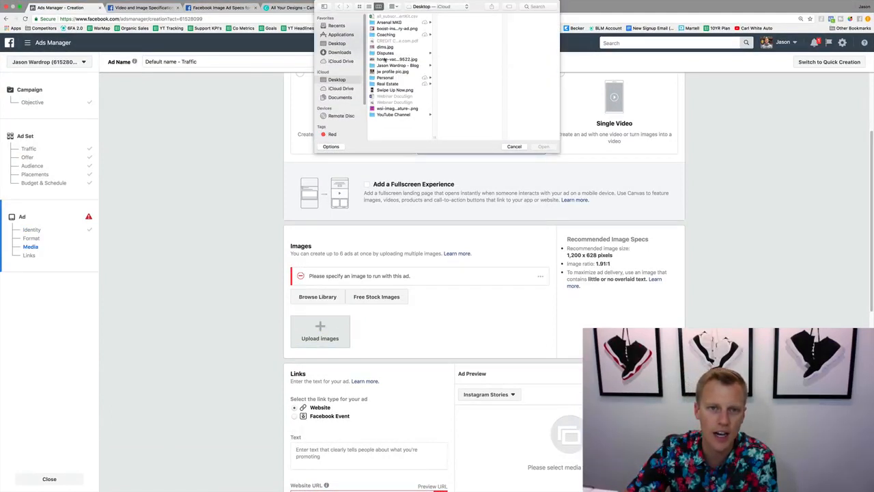
pyautogui.click(383, 90)
pyautogui.click(543, 146)
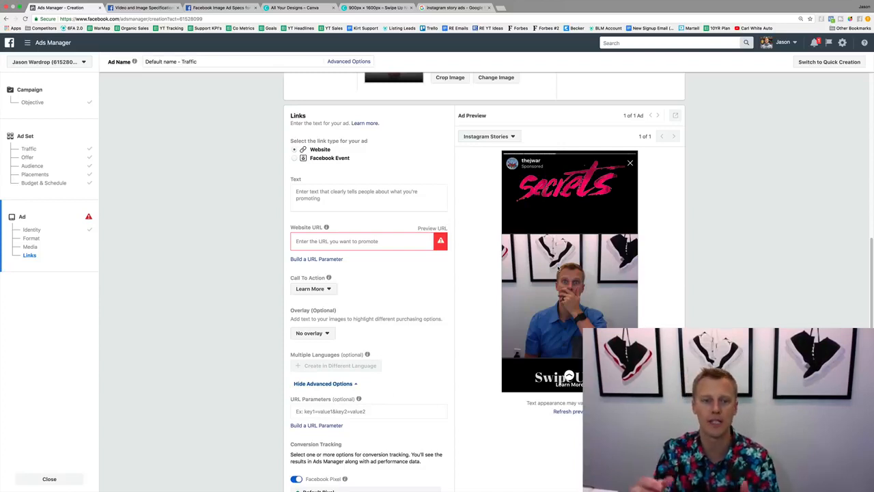
pyautogui.press('super+t')
pyautogui.write('goo')
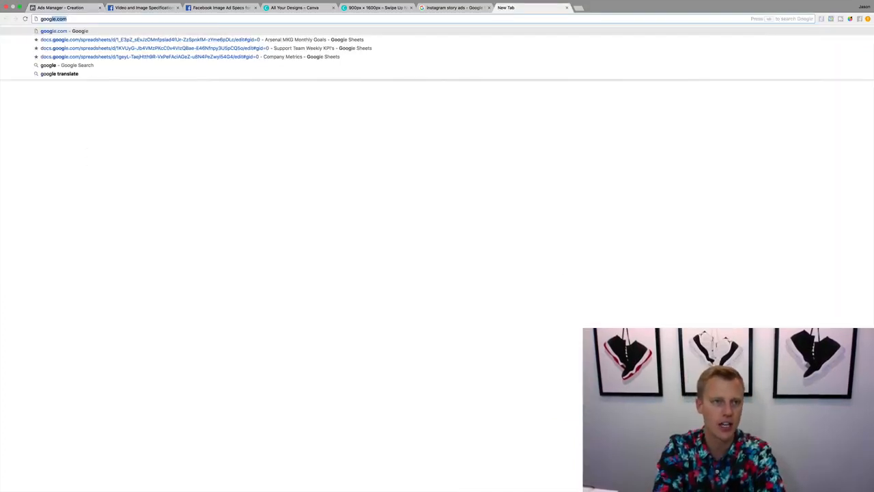
pyautogui.press('Return')
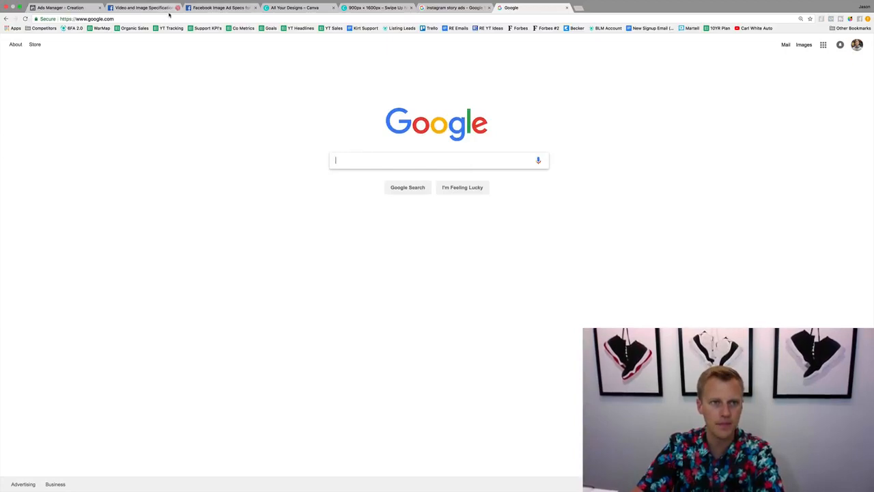
pyautogui.click(79, 8)
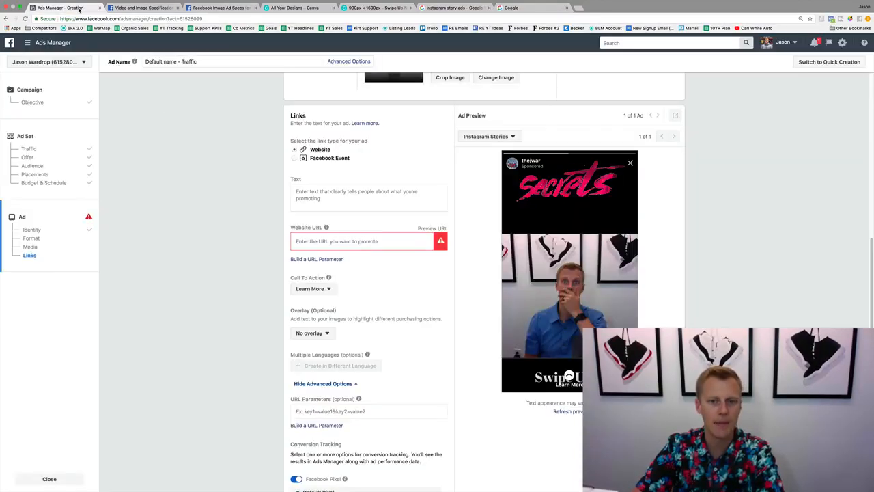
pyautogui.click(321, 242)
pyautogui.write('https://www.google.com/')
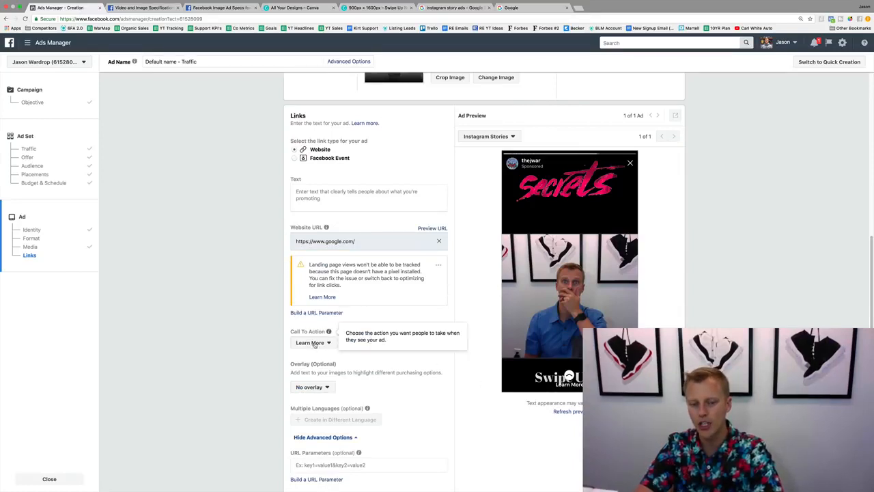
# Check the available call-to-action options for Instagram Stories image ads in the Facebook ad specs guide.
pyautogui.click(222, 8)
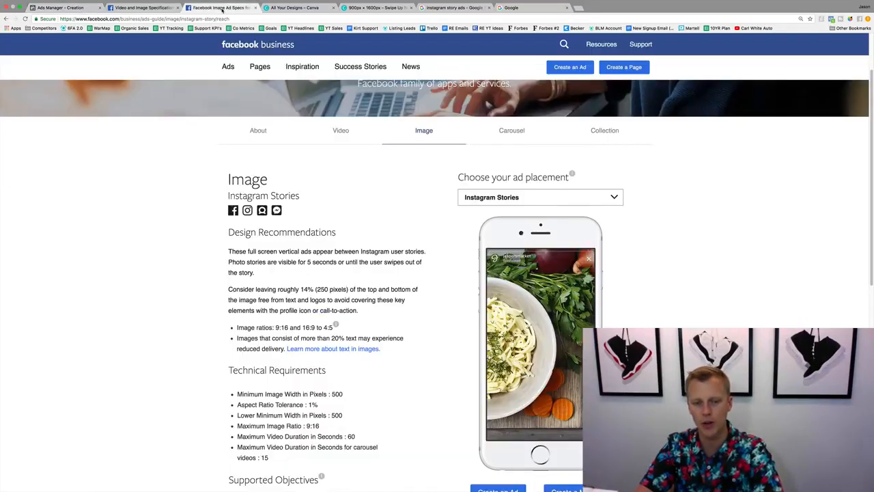
pyautogui.scroll(-5, 228, 404)
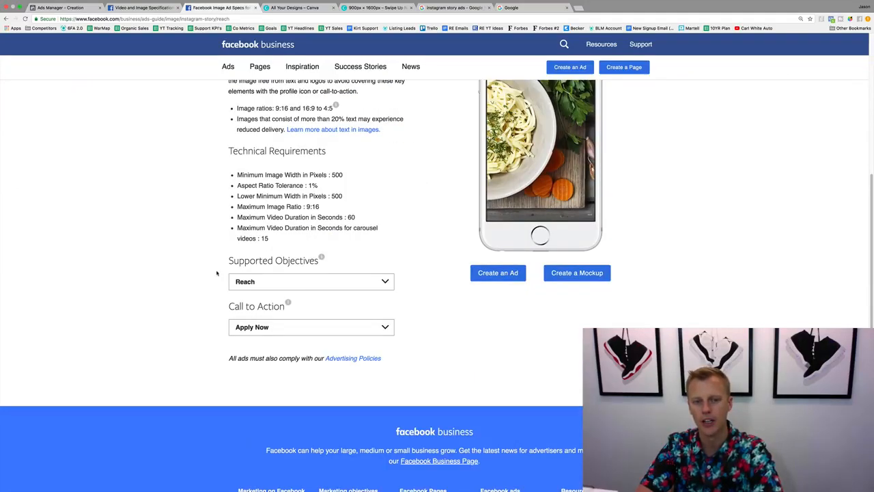
pyautogui.click(277, 331)
pyautogui.click(197, 308)
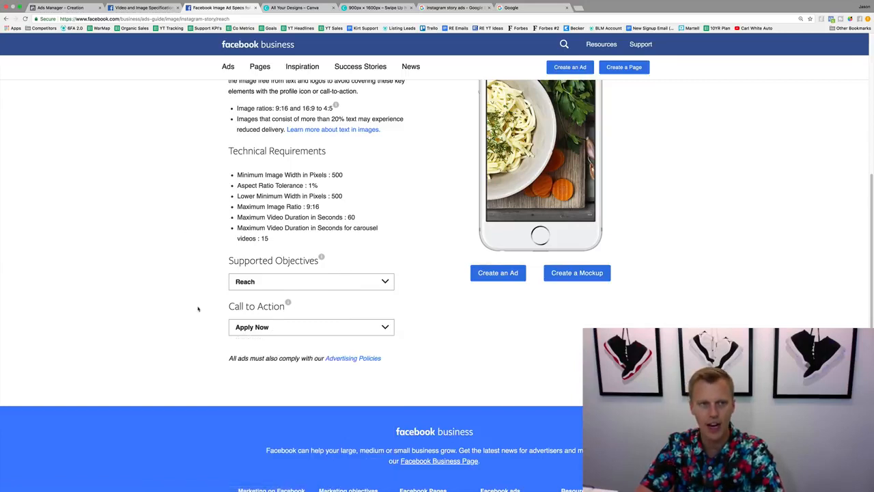
# Return to the ad in Ads Manager and choose Learn More as its call to action.
pyautogui.click(53, 10)
pyautogui.click(321, 344)
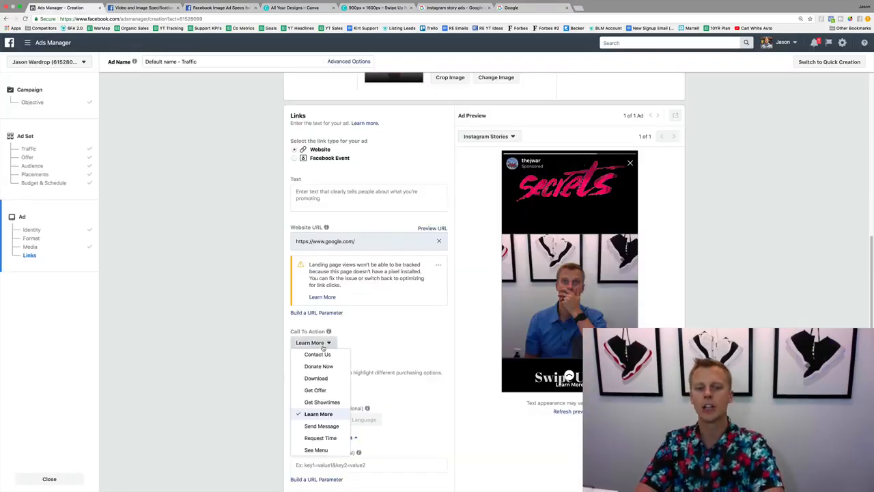
pyautogui.click(331, 415)
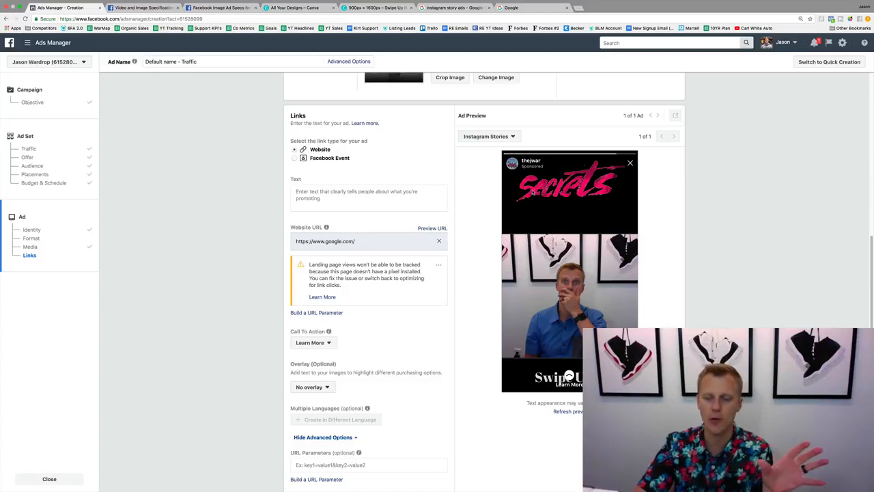
# Confirm the ad to publish it, and switch off the Traffic (demo Instagram Story Campaign) campaign.
pyautogui.scroll(-2, 489, 244)
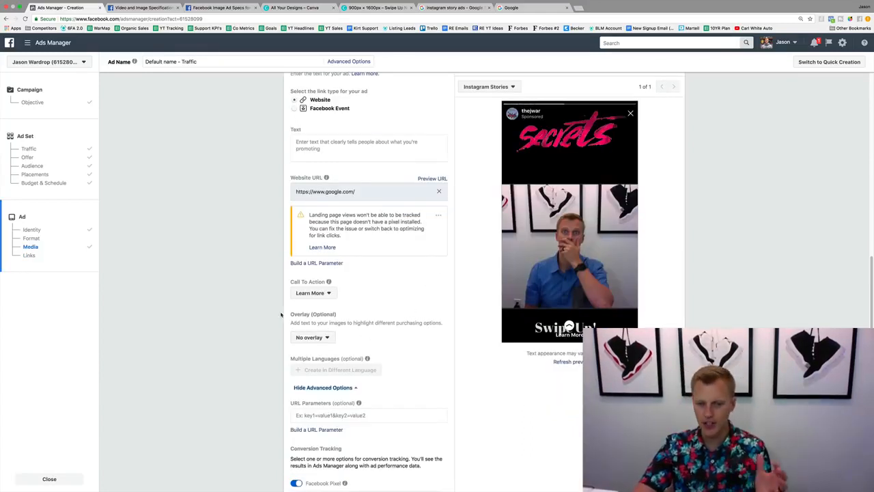
pyautogui.scroll(-4, 420, 320)
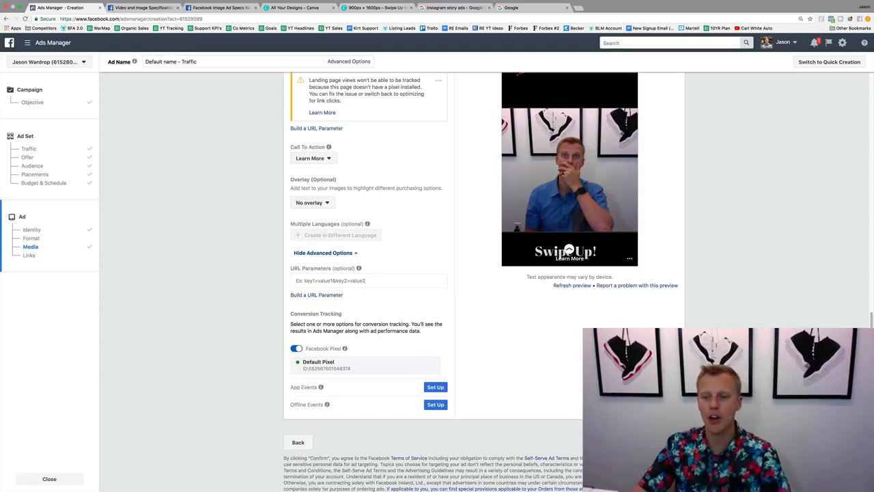
pyautogui.click(665, 442)
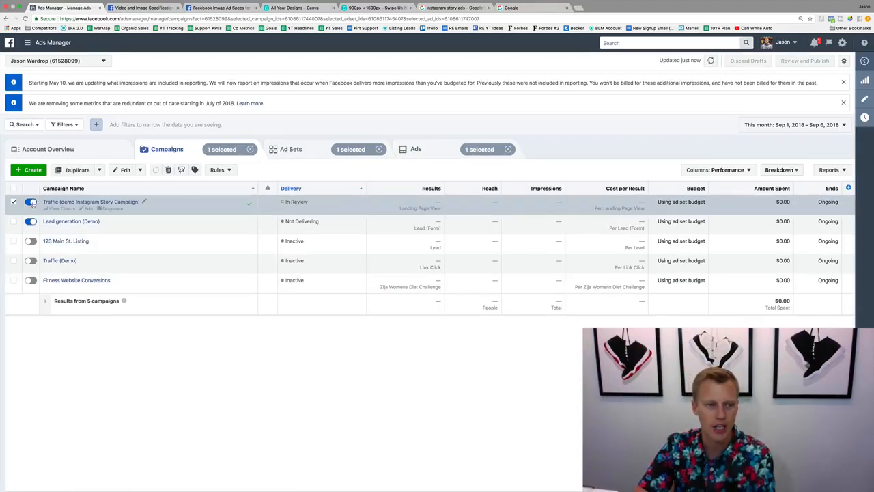
pyautogui.click(31, 202)
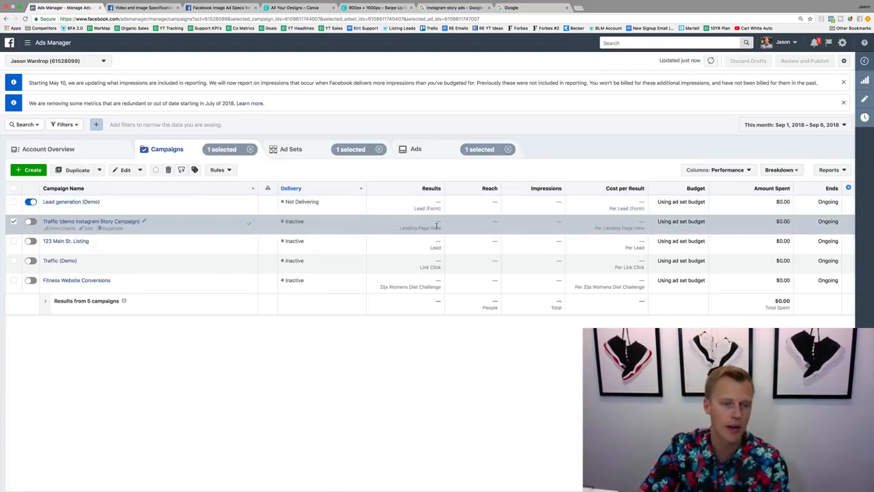
# Open the demo Instagram Story campaign's ad sets and review the available column presets without changing them.
pyautogui.click(92, 221)
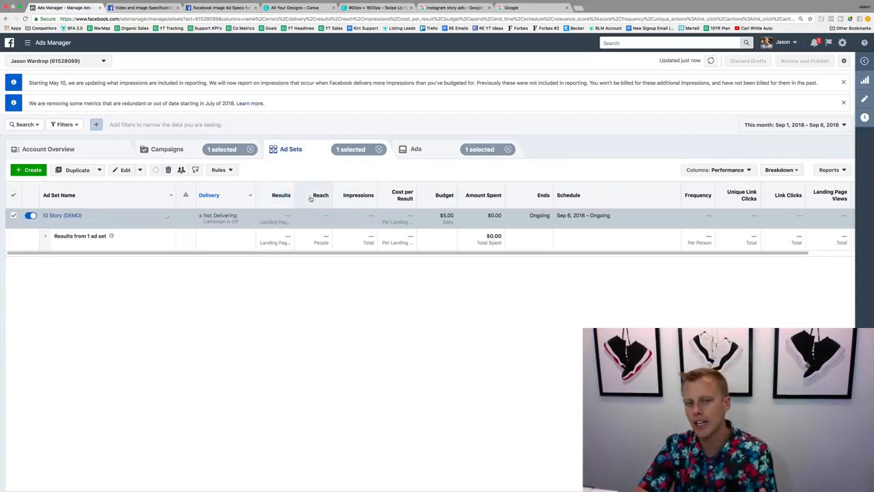
pyautogui.click(751, 170)
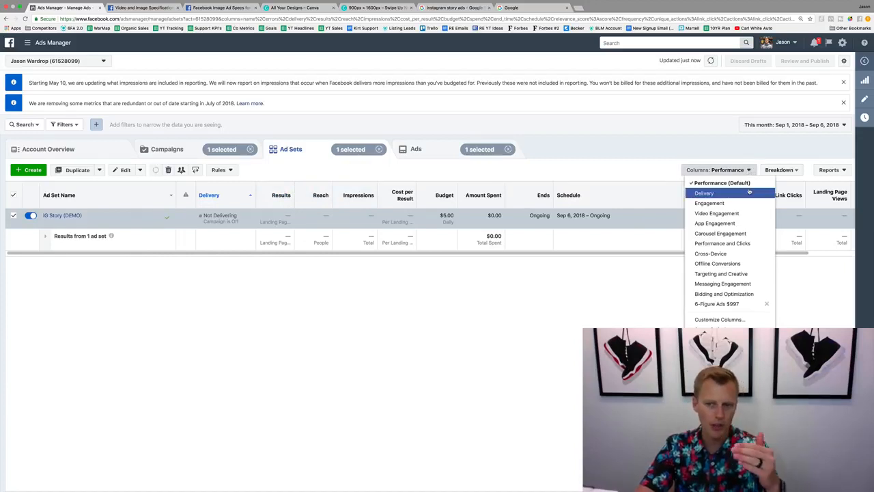
pyautogui.click(513, 315)
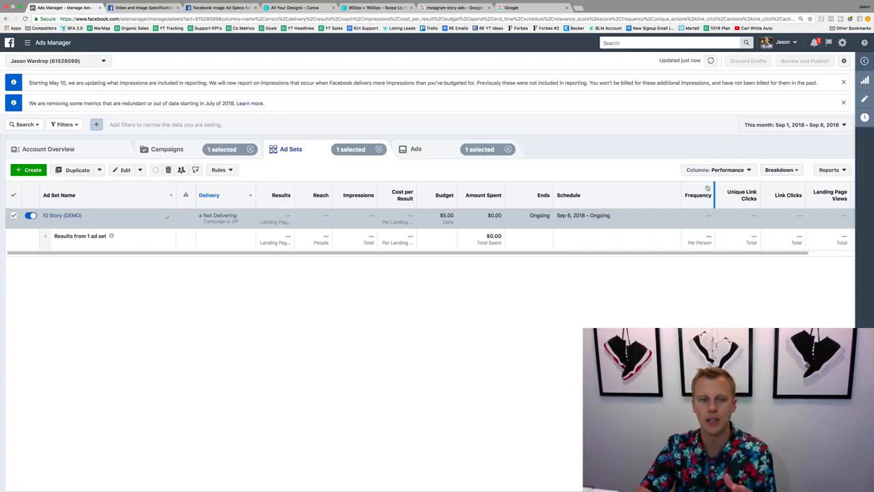
# Open the ads in the IG Story (DEMO) ad set and duplicate the ad once into the same campaign and ad set.
pyautogui.click(53, 215)
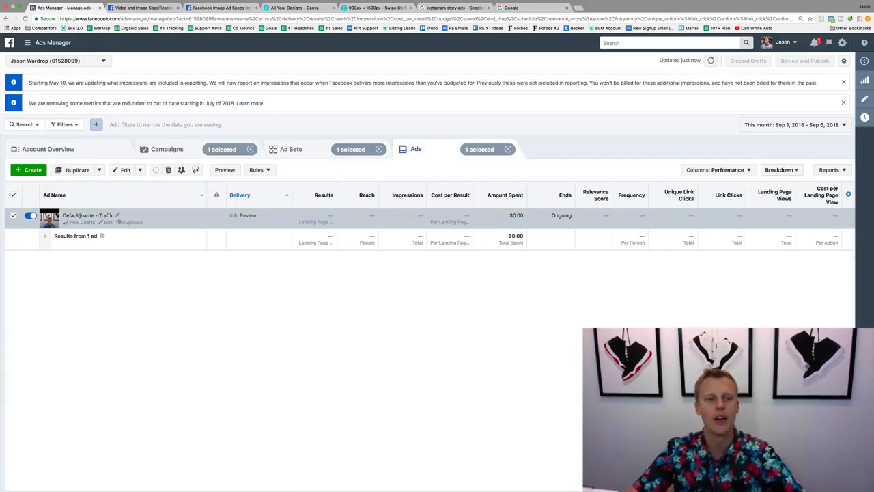
pyautogui.click(131, 222)
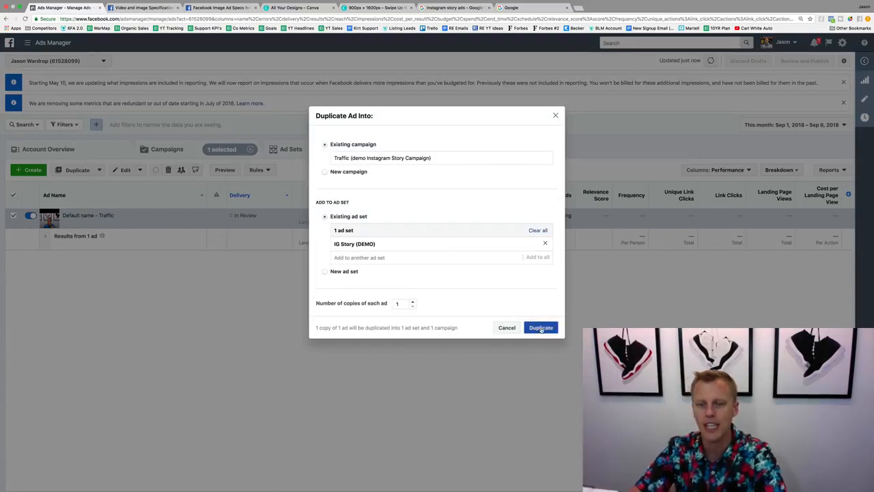
pyautogui.click(541, 327)
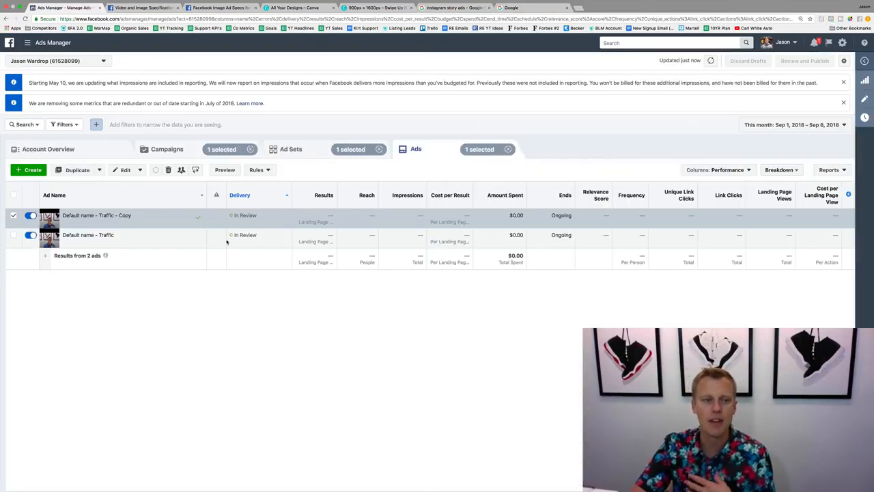
# Rename the original ad as "V.1 -" and publish the change.
pyautogui.click(118, 235)
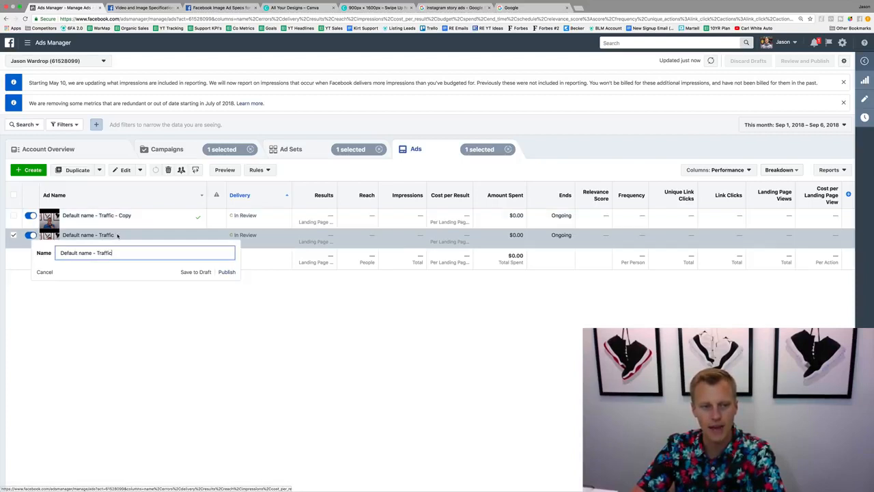
pyautogui.hotkey('ctrl', 'a')
pyautogui.write('V.1')
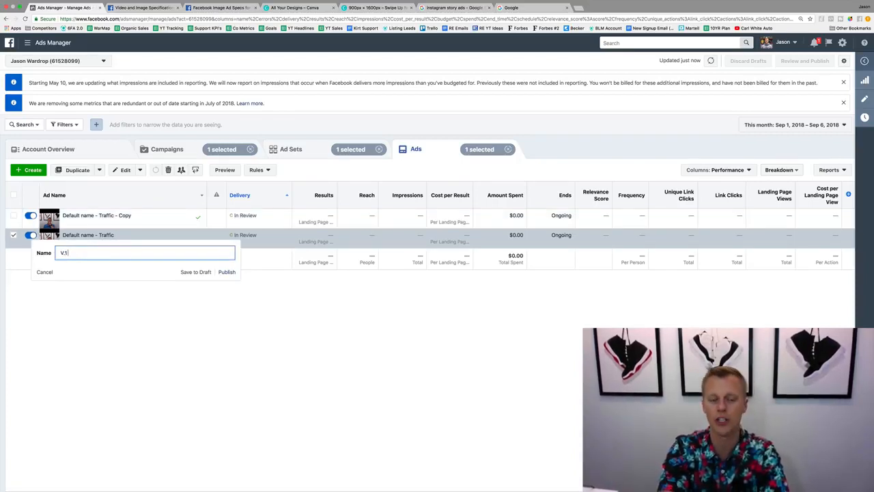
pyautogui.write(' -')
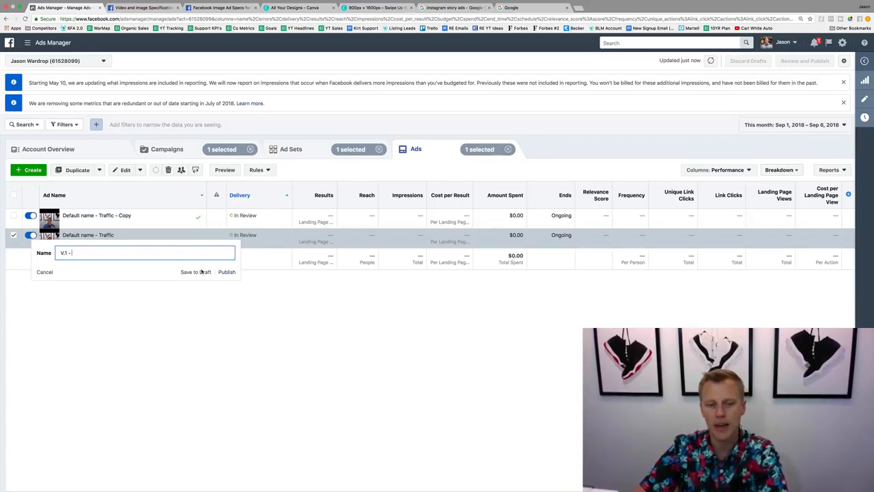
pyautogui.click(225, 272)
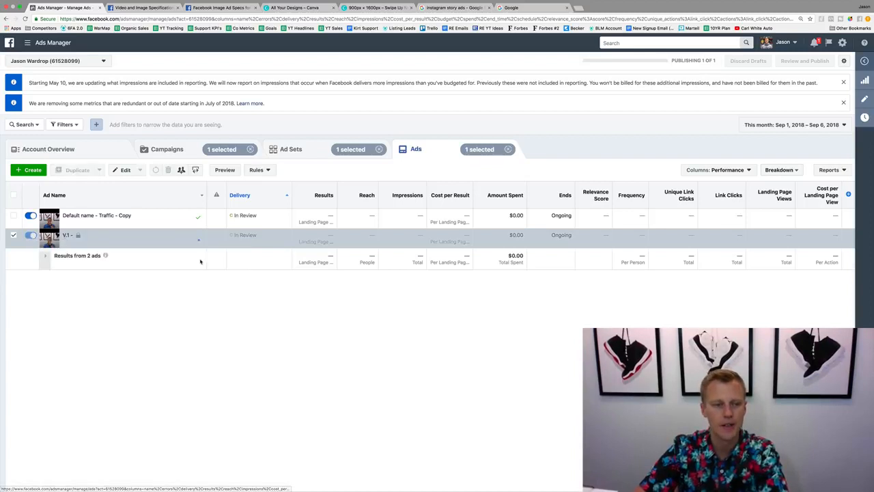
# Rename the duplicated ad as "V.2" and publish the change.
pyautogui.click(135, 215)
pyautogui.press('super+a')
pyautogui.write('V')
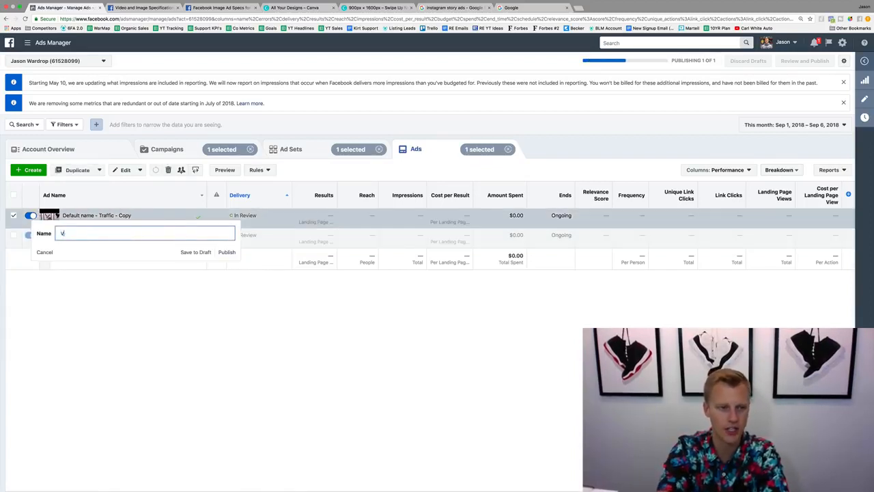
pyautogui.write('.2')
pyautogui.press('super+a')
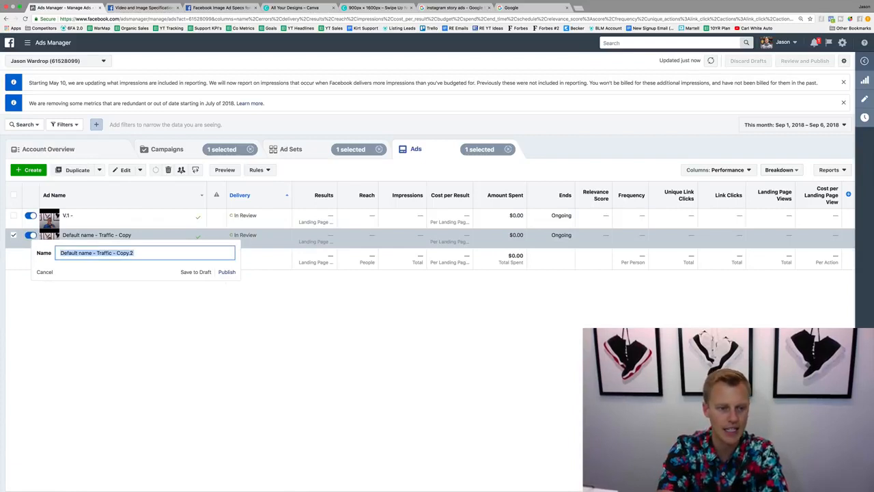
pyautogui.write('V.2')
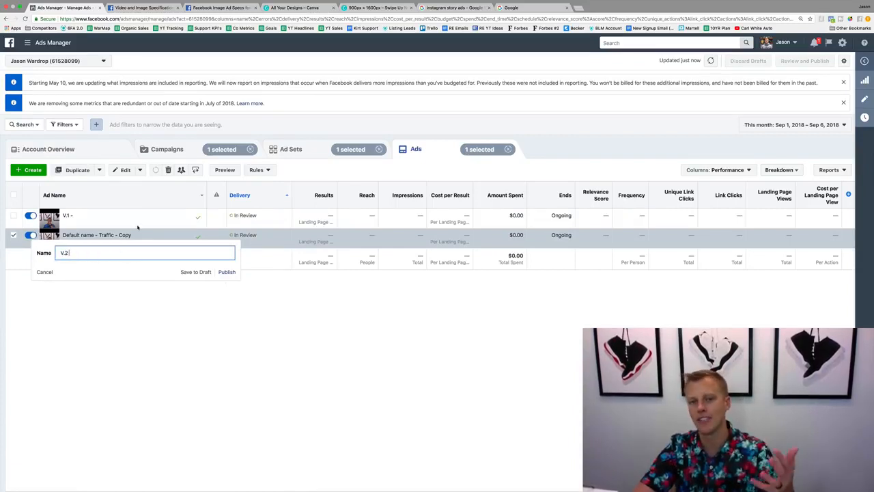
pyautogui.click(227, 272)
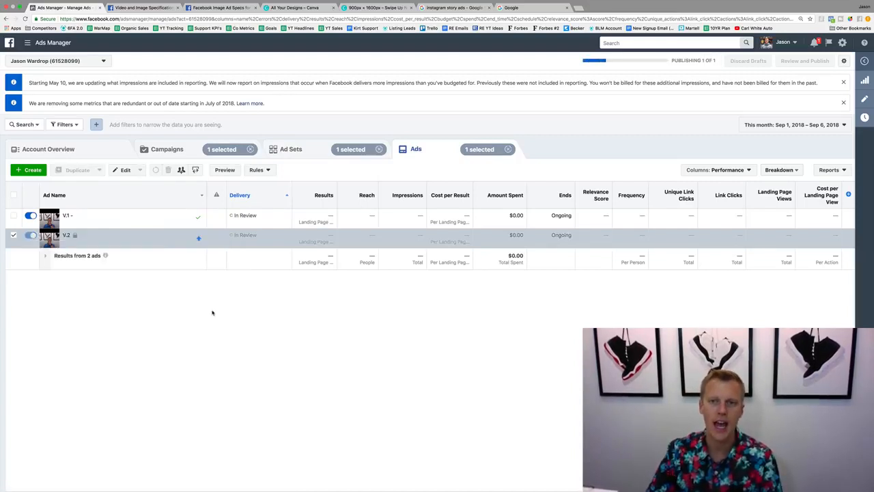